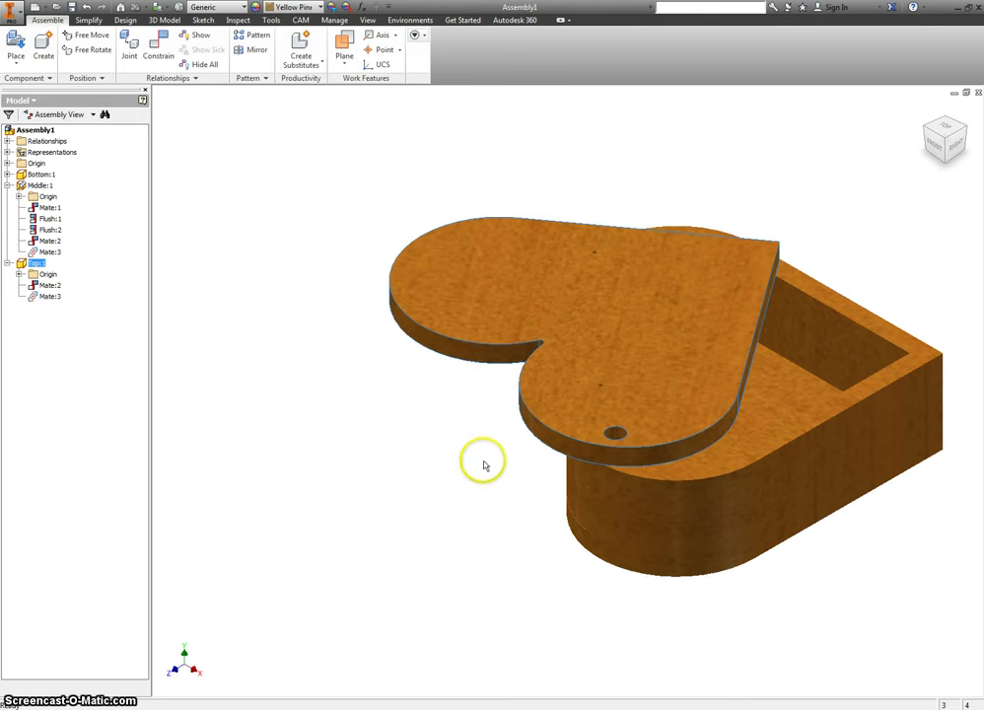
Create a new part and start a 2D sketch on the XZ plane
{"action": "left_click", "coordinate": [45, 9]}
{"action": "left_click", "coordinate": [61, 73]}
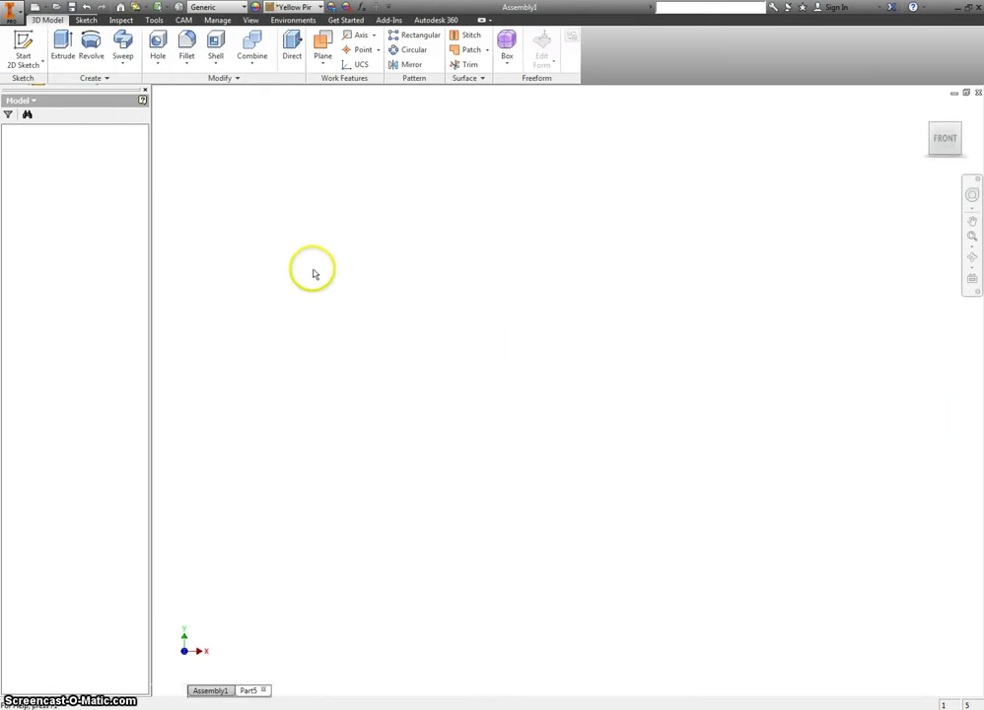
{"action": "left_click", "coordinate": [22, 41]}
{"action": "left_click", "coordinate": [581, 408]}
Draw a .375-diameter centre-point circle at the origin and finish the sketch
{"action": "right_click", "coordinate": [598, 352]}
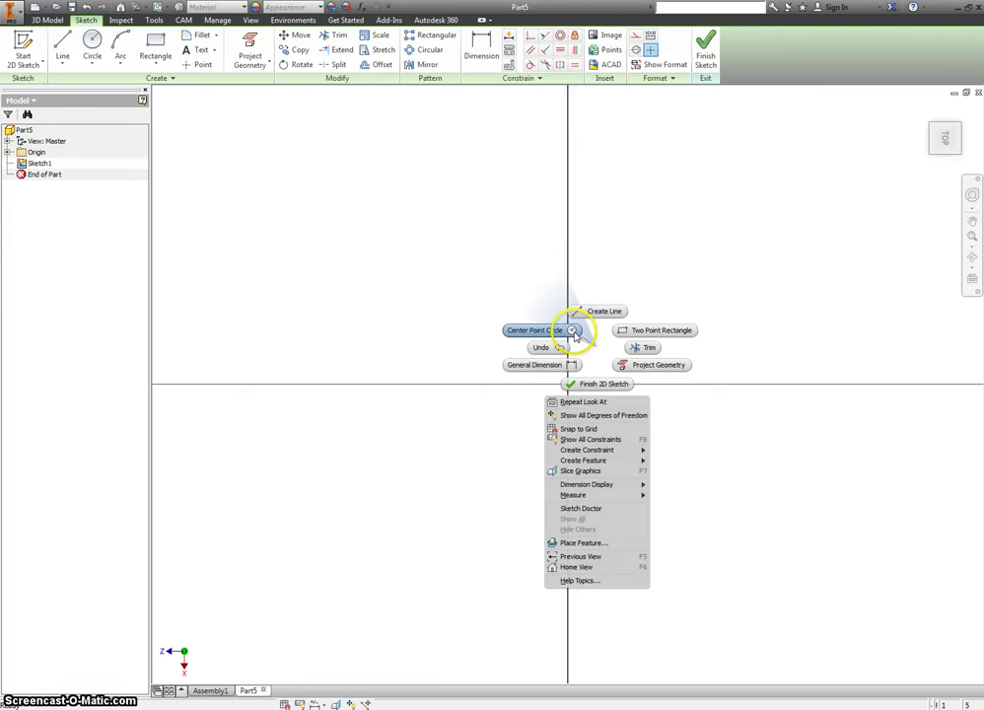
{"action": "left_click", "coordinate": [569, 329]}
{"action": "left_click", "coordinate": [566, 385]}
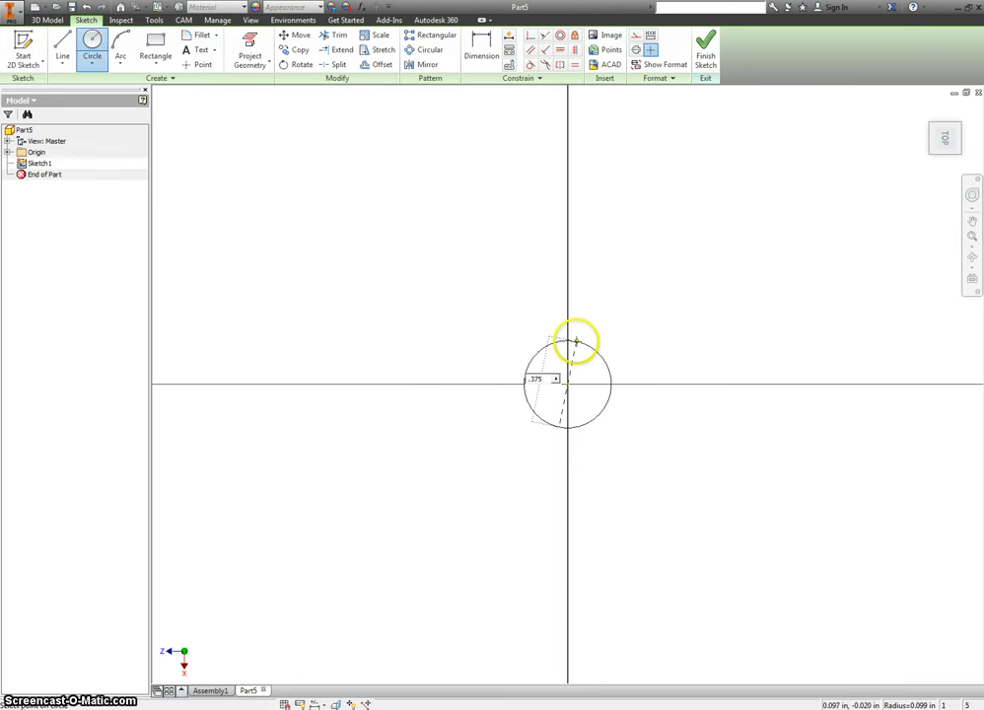
{"action": "key", "text": "Return"}
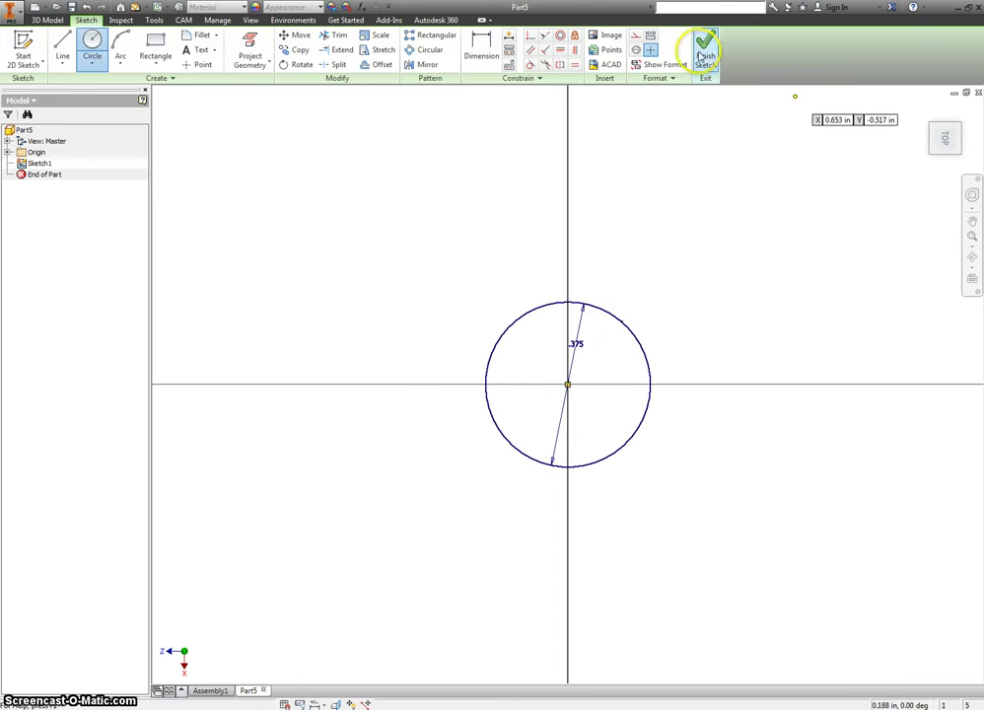
{"action": "left_click", "coordinate": [705, 56]}
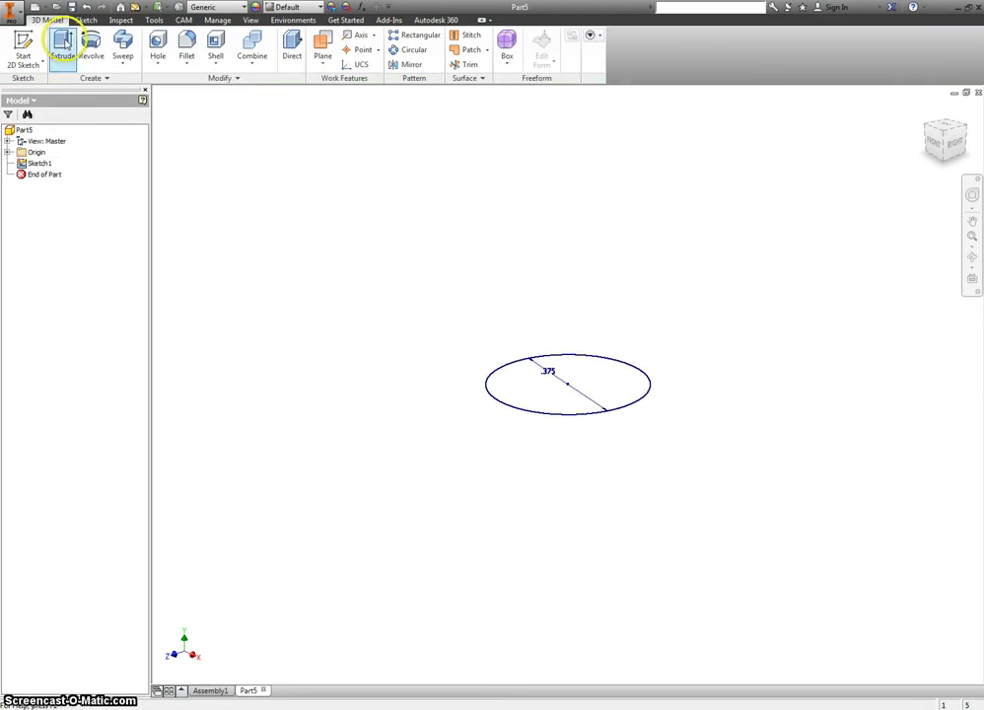
Extrude the circle 1 in, assign Wood (Cherry), and save the part as Dowel
{"action": "left_click", "coordinate": [62, 44]}
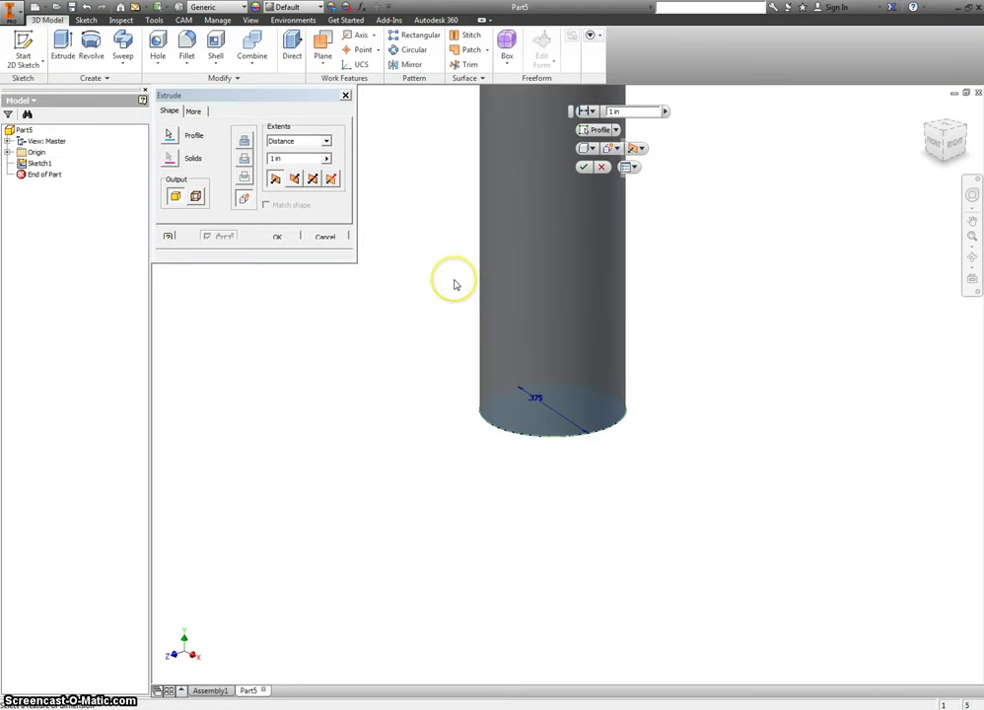
{"action": "left_click", "coordinate": [277, 239]}
{"action": "left_click", "coordinate": [241, 7]}
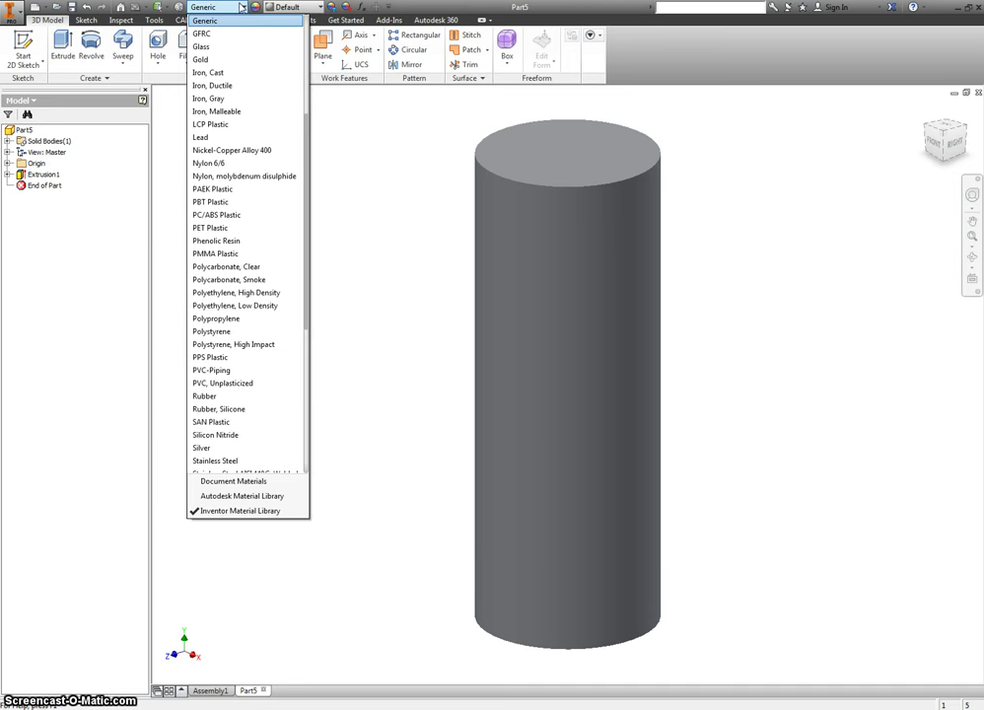
{"action": "scroll", "coordinate": [261, 163], "scroll_direction": "down", "scroll_amount": 8}
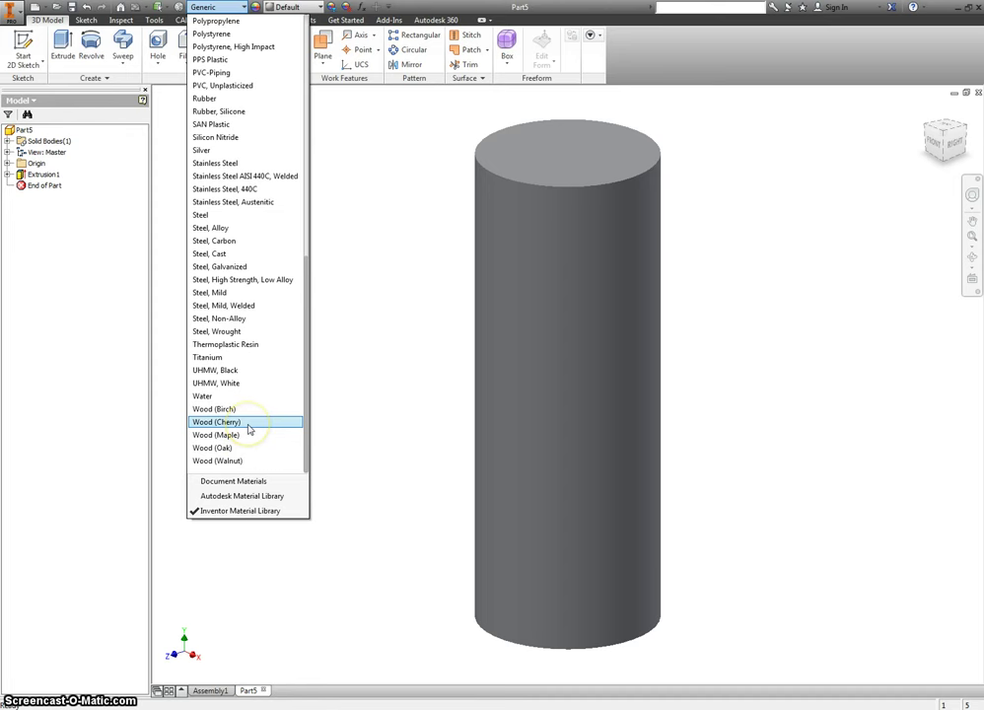
{"action": "left_click", "coordinate": [246, 423]}
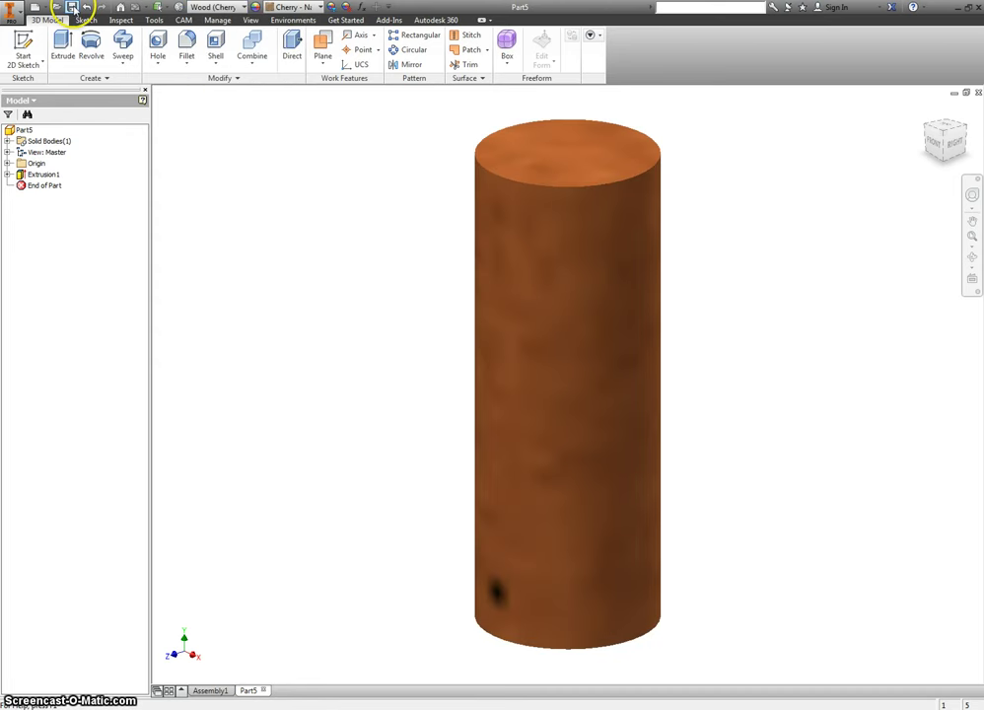
{"action": "left_click", "coordinate": [71, 8]}
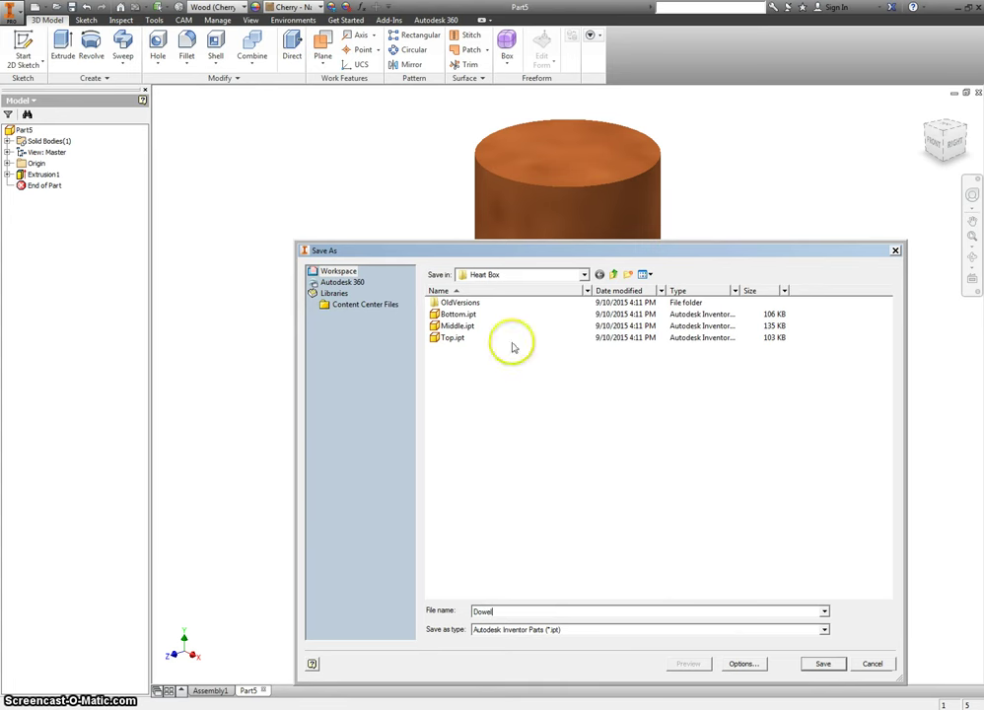
Save Dowel.ipt and place a single Dowel instance beside the box in Assembly1
{"action": "left_click", "coordinate": [822, 662]}
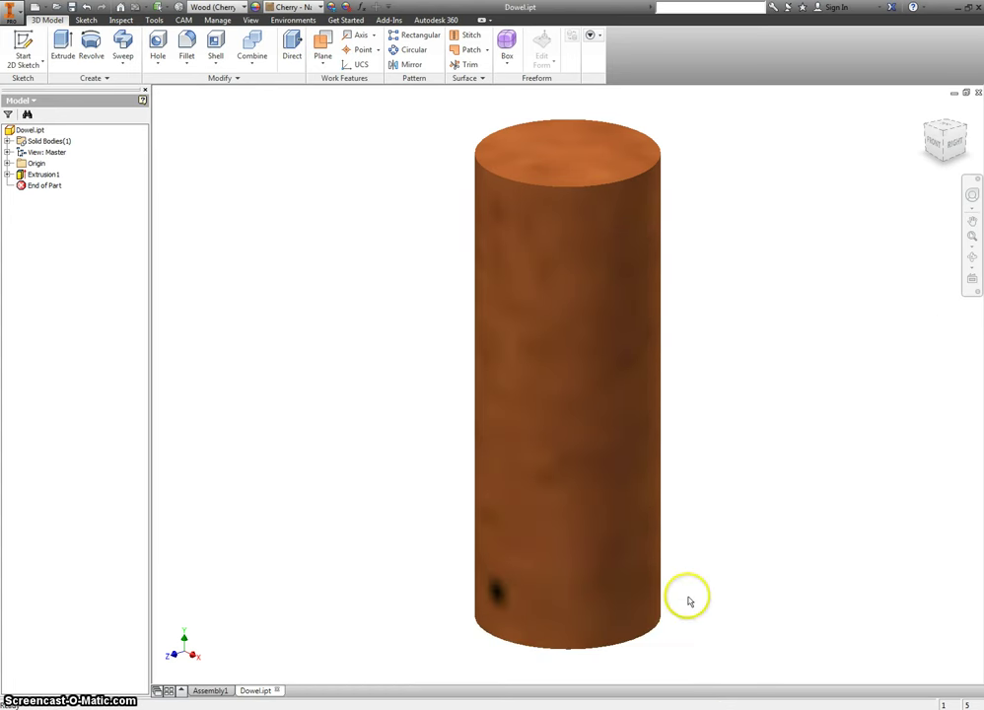
{"action": "left_click", "coordinate": [210, 690]}
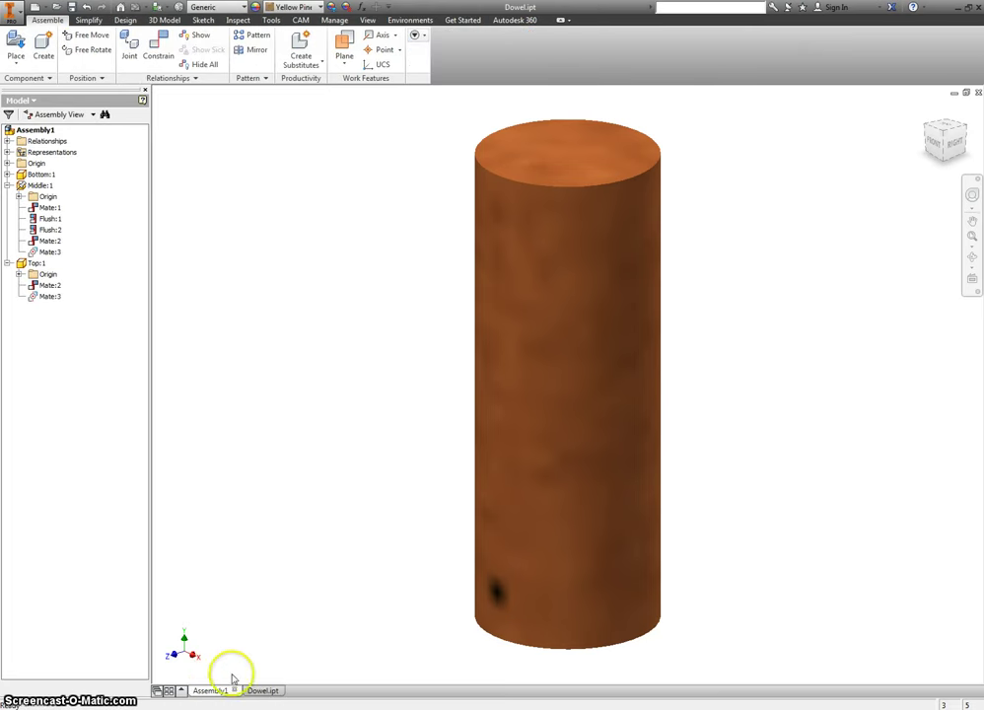
{"action": "left_click", "coordinate": [17, 47]}
{"action": "left_click", "coordinate": [440, 325]}
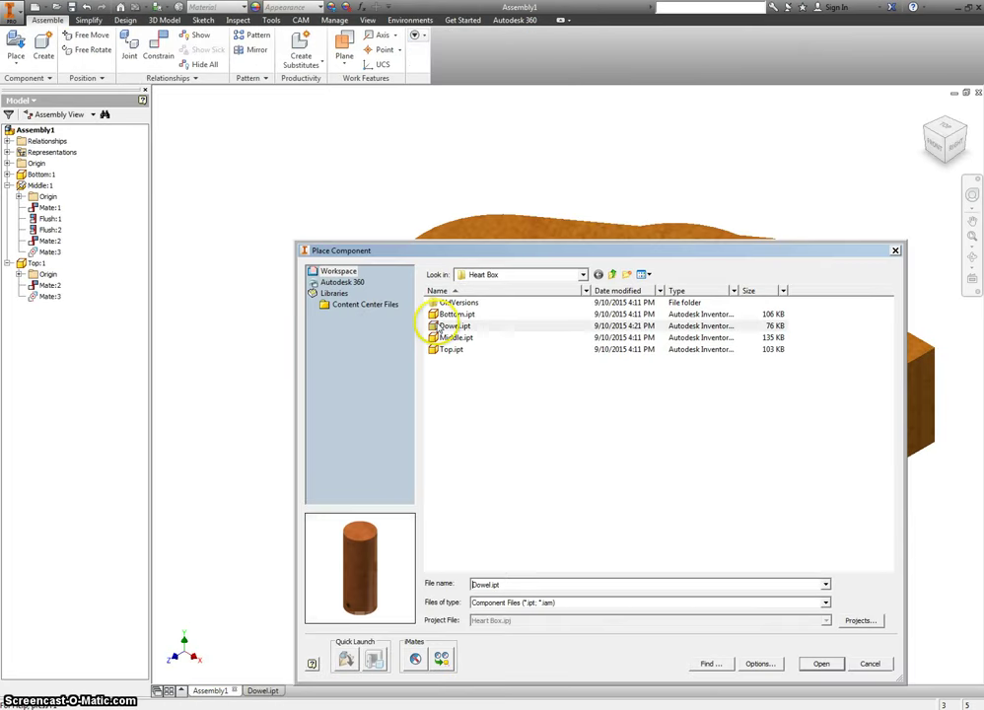
{"action": "left_click", "coordinate": [821, 663]}
{"action": "left_click", "coordinate": [314, 372]}
{"action": "right_click", "coordinate": [363, 406]}
{"action": "key", "text": "Escape"}
{"action": "key", "text": "Escape"}
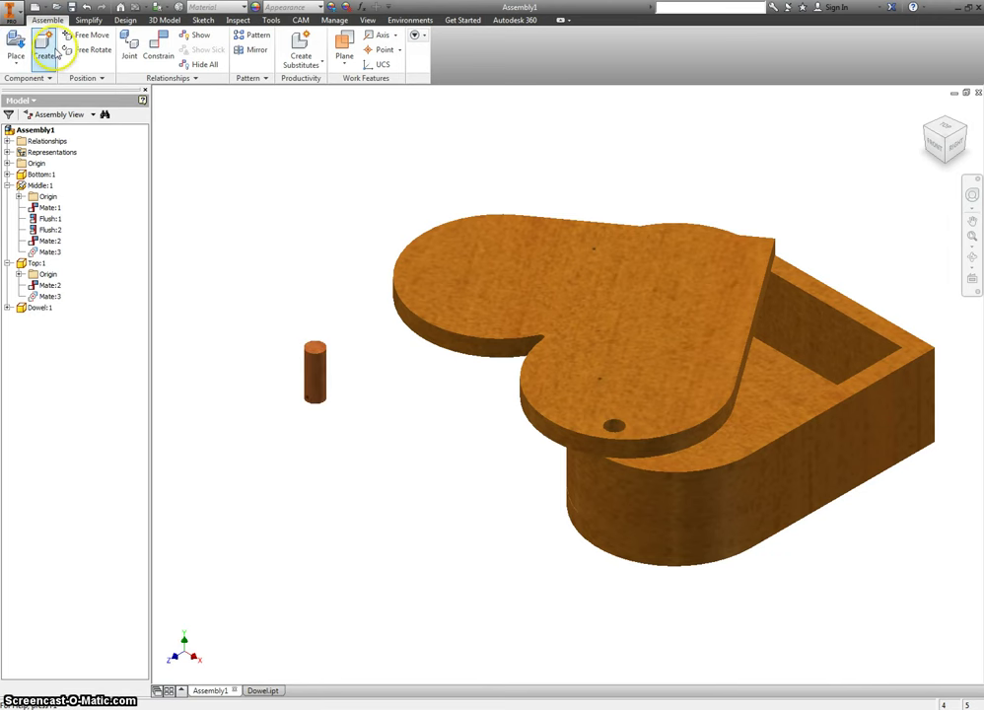
Insert-constrain the dowel's top edge to the lid hole using the opposed solution
{"action": "left_click", "coordinate": [158, 45]}
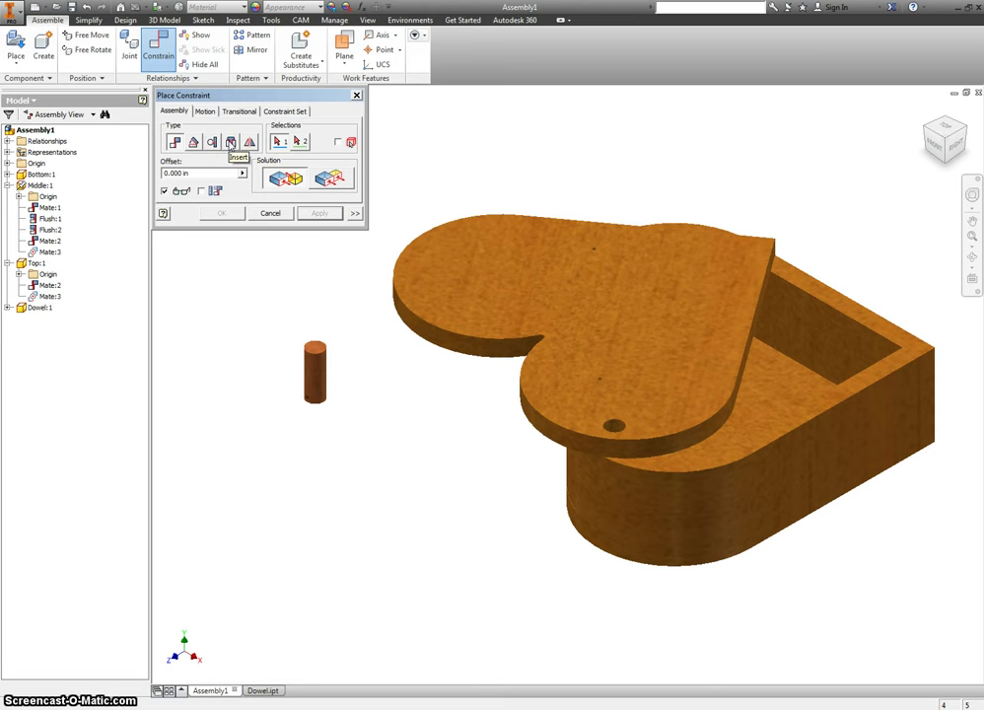
{"action": "left_click", "coordinate": [231, 143]}
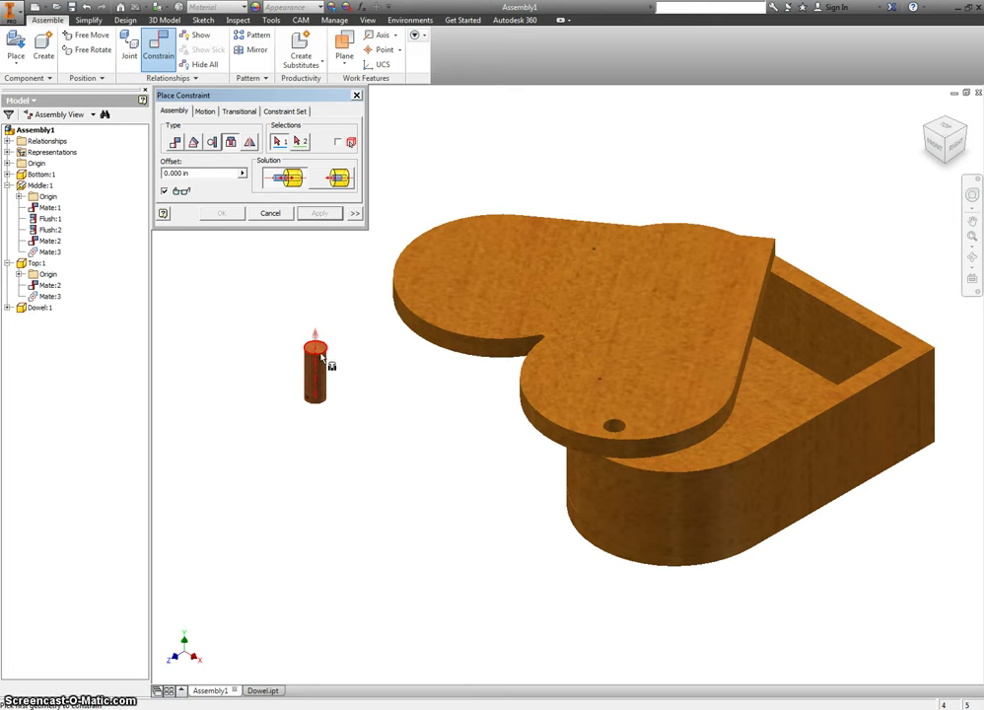
{"action": "left_click", "coordinate": [317, 348]}
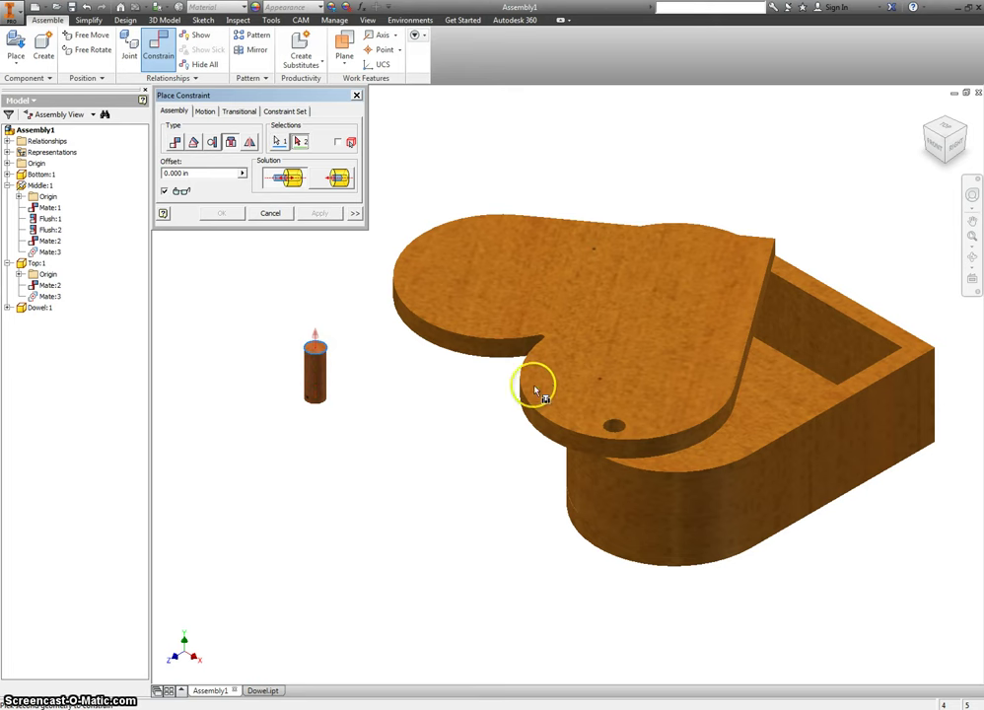
{"action": "left_click", "coordinate": [613, 430]}
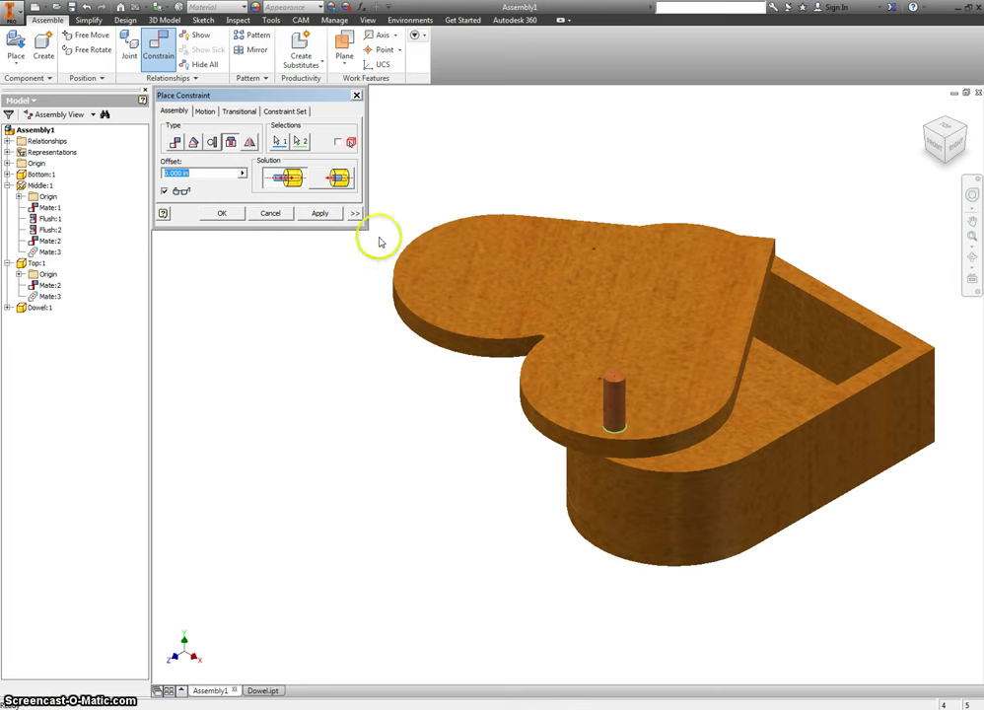
{"action": "left_click", "coordinate": [328, 186]}
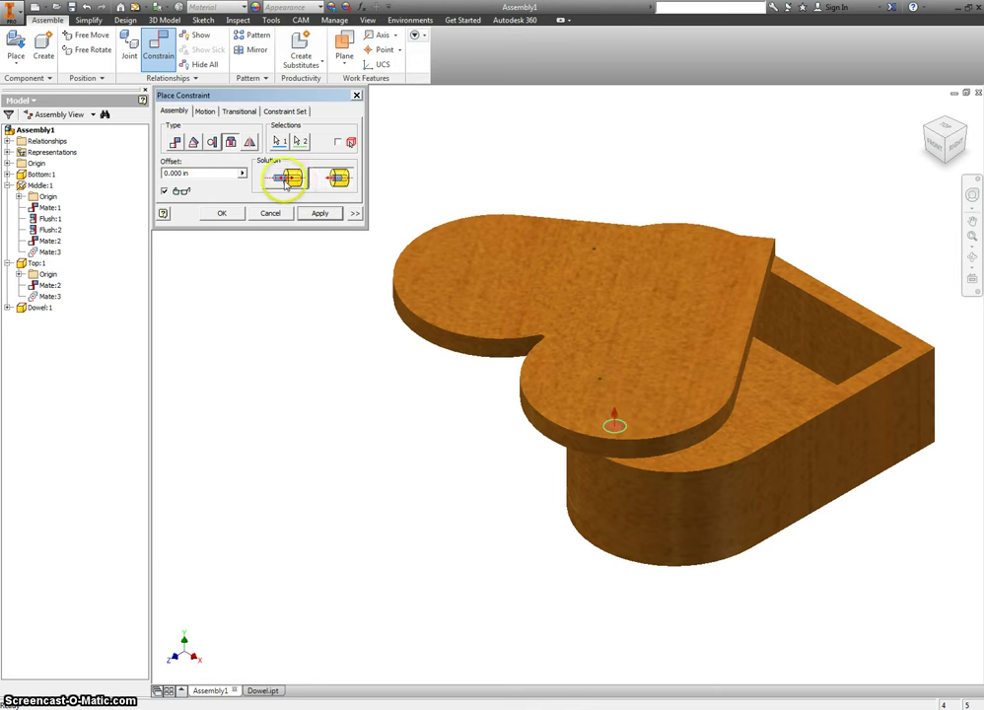
{"action": "left_click", "coordinate": [285, 179]}
{"action": "left_click", "coordinate": [335, 185]}
{"action": "left_click", "coordinate": [320, 214]}
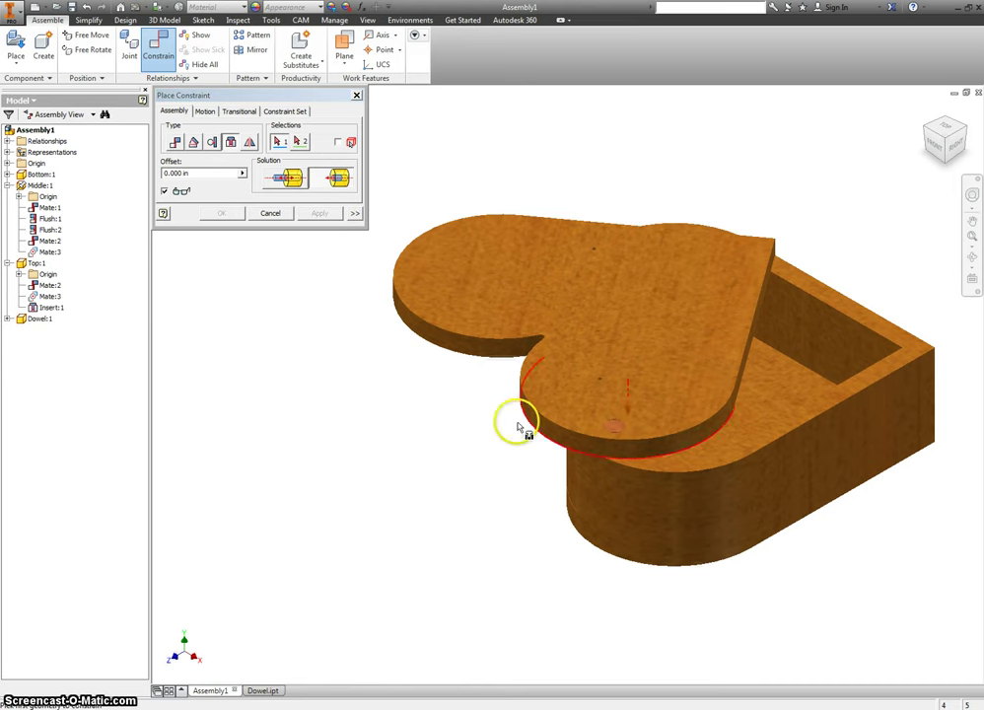
{"action": "left_click", "coordinate": [357, 97]}
Rotate the lid shut over the box and start a sketch on its top face
{"action": "left_click_drag", "start_coordinate": [606, 286], "coordinate": [730, 351]}
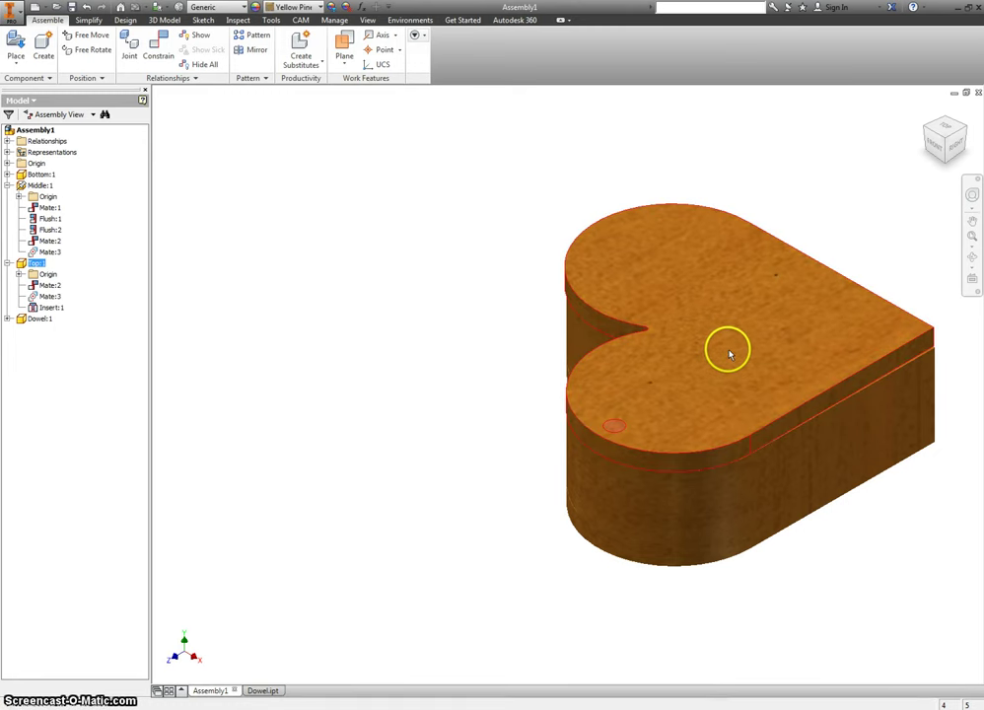
{"action": "double_click", "coordinate": [676, 424]}
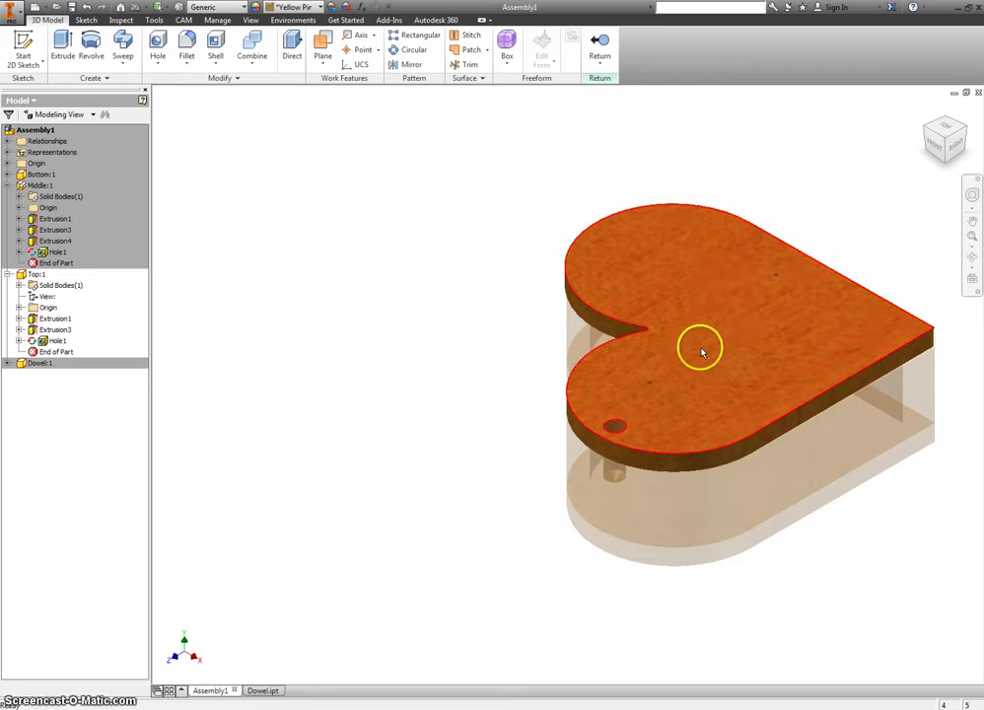
{"action": "right_click", "coordinate": [700, 349]}
{"action": "left_click", "coordinate": [706, 373]}
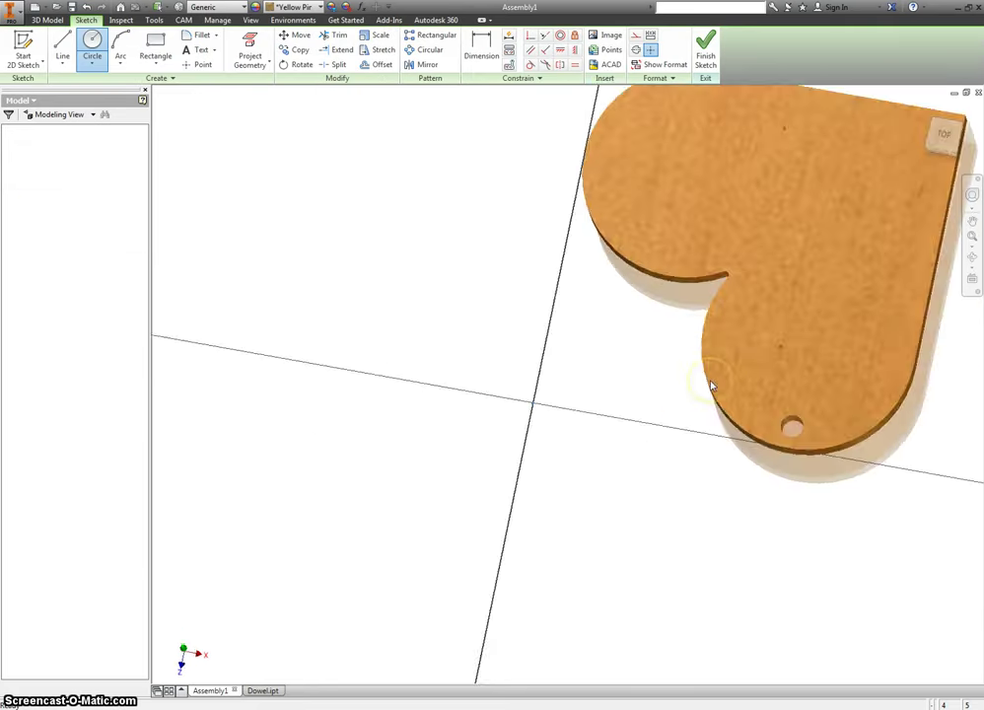
{"action": "left_click", "coordinate": [978, 124]}
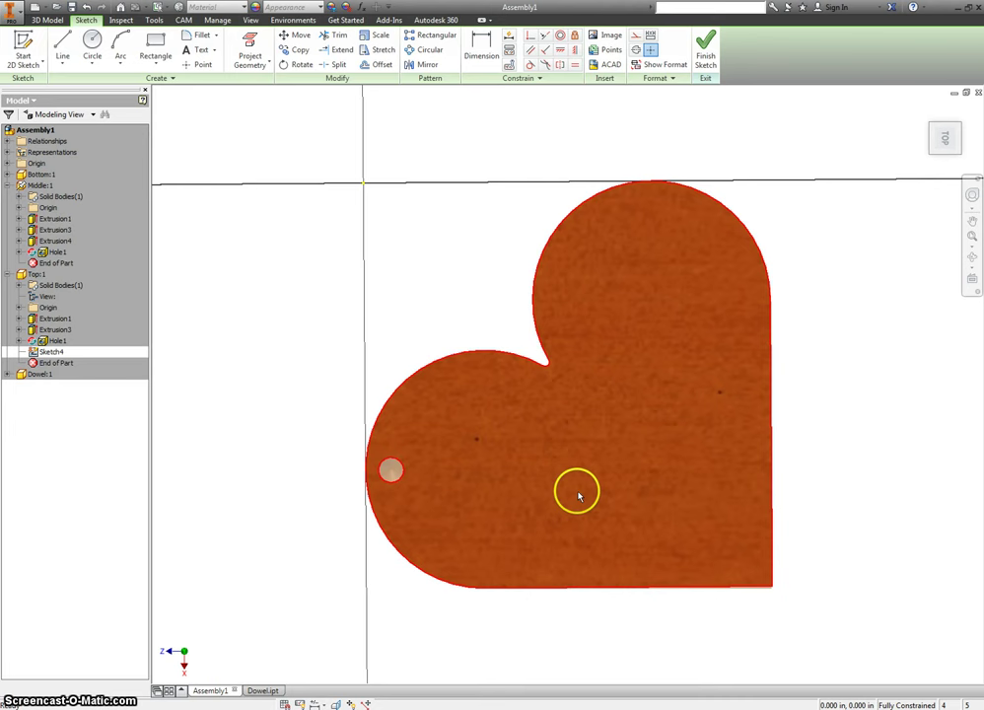
Place a text block with the recipient's name on the heart-shaped lid face
{"action": "left_click", "coordinate": [193, 50]}
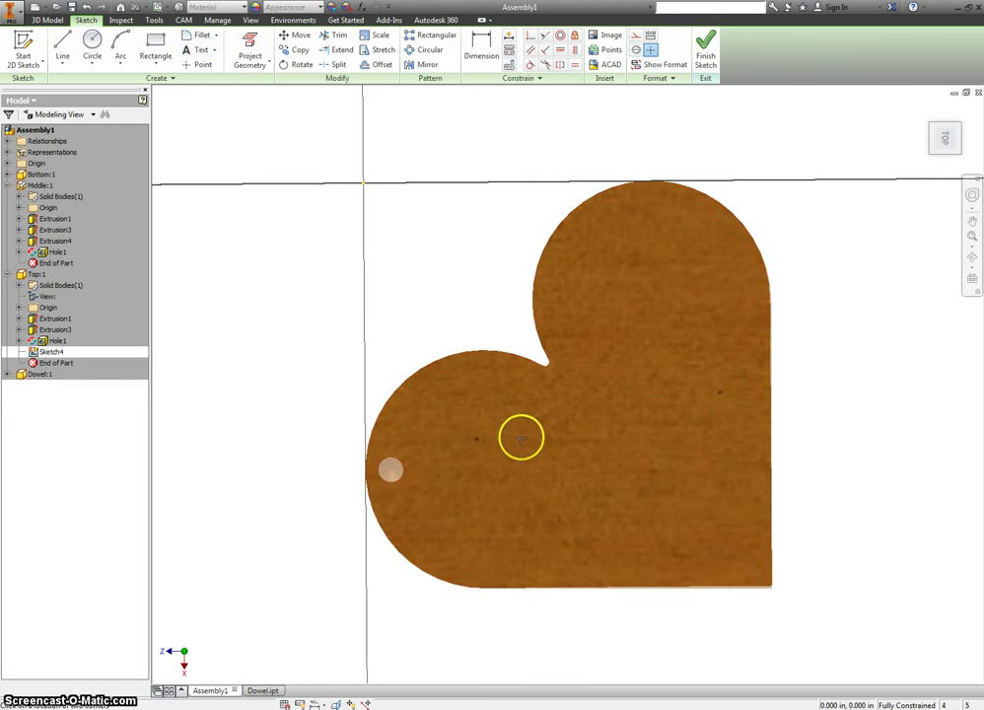
{"action": "left_click", "coordinate": [542, 510]}
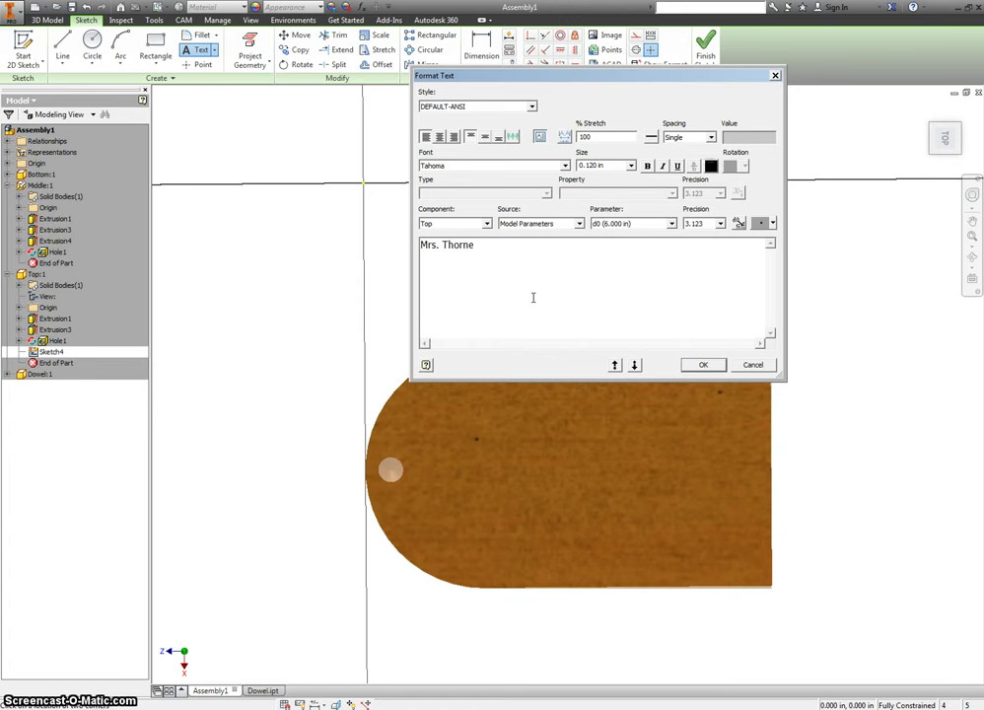
{"action": "left_click", "coordinate": [702, 366]}
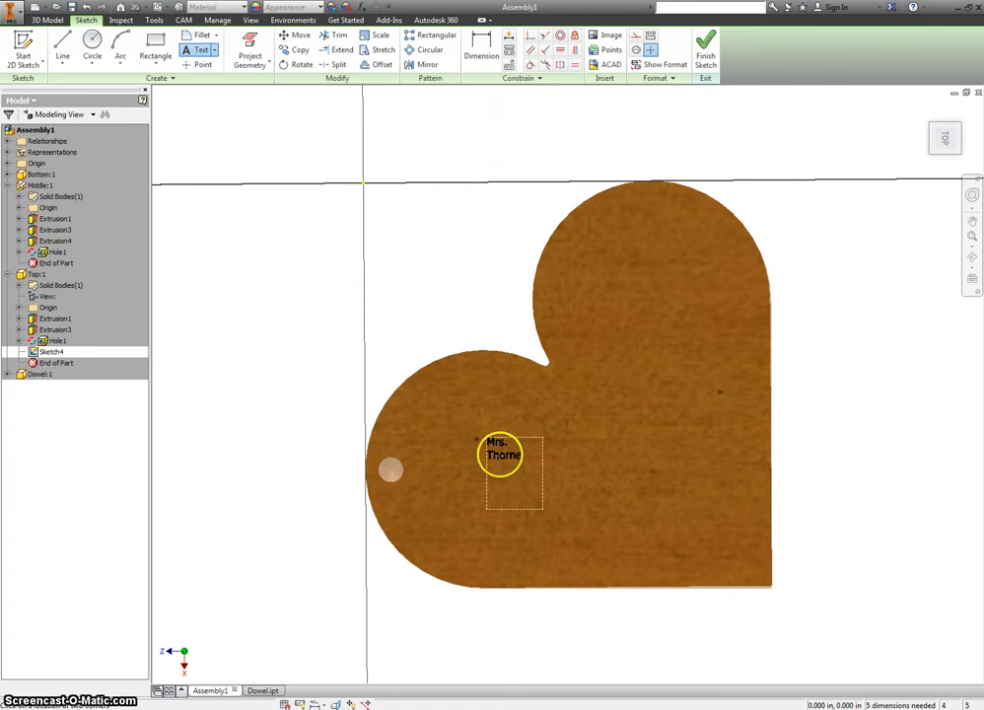
Change the lid text's font to French Script MT
{"action": "double_click", "coordinate": [501, 454]}
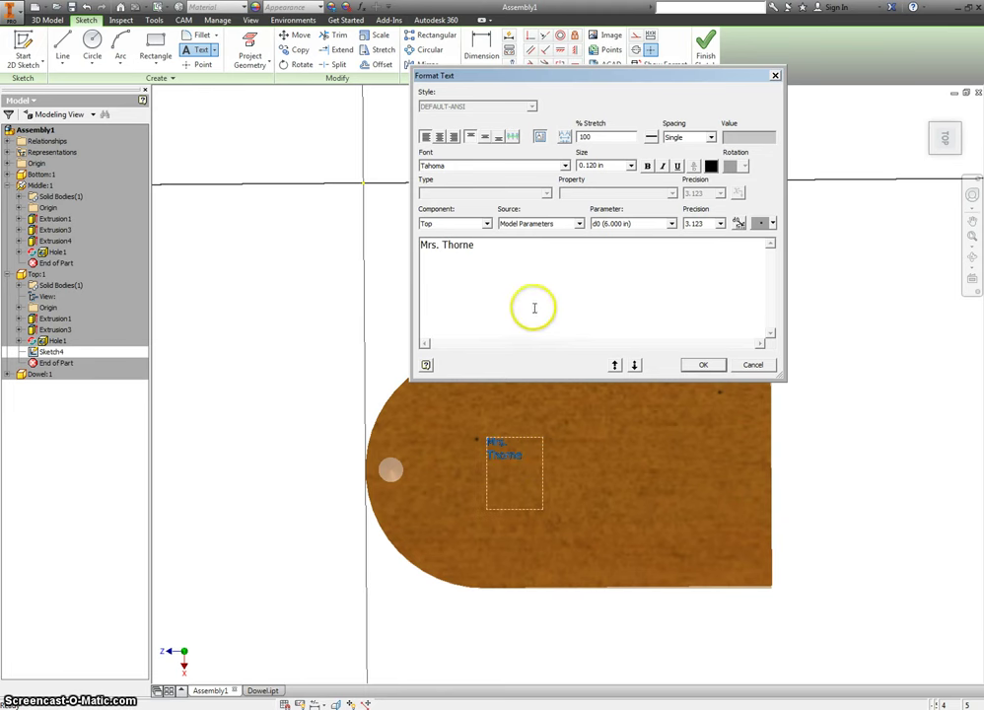
{"action": "left_click_drag", "start_coordinate": [479, 245], "coordinate": [415, 243]}
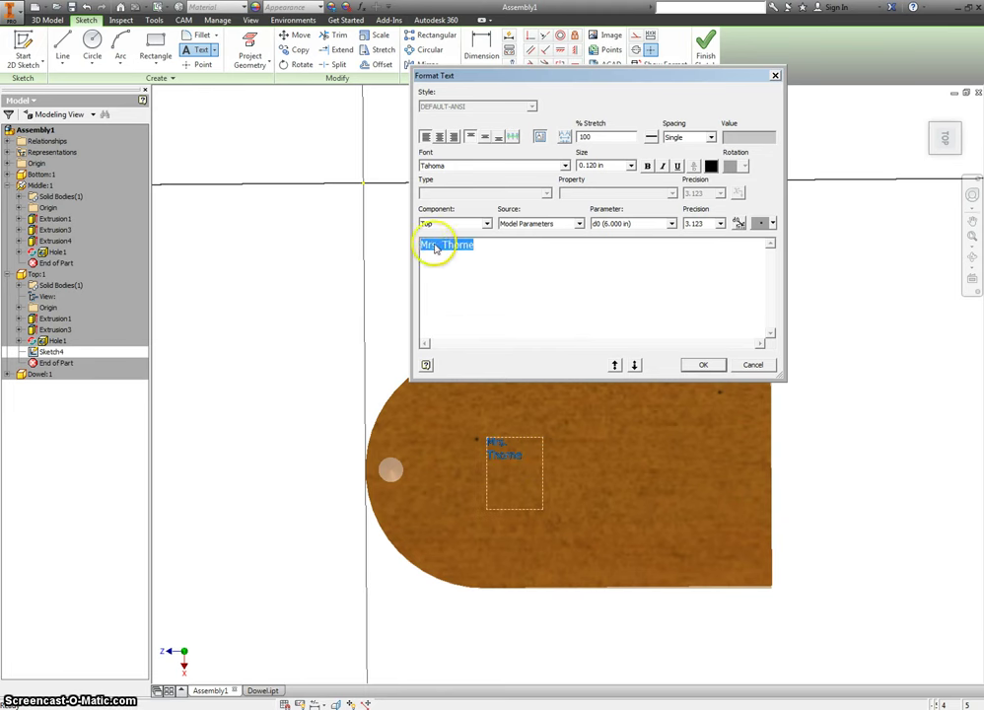
{"action": "left_click", "coordinate": [564, 165]}
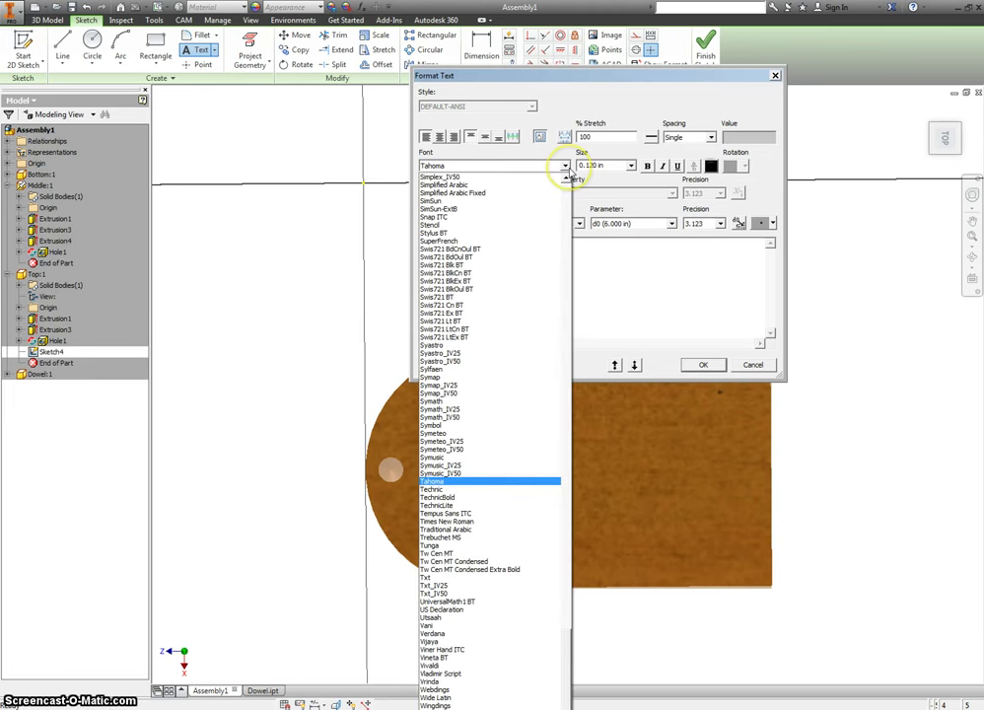
{"action": "scroll", "coordinate": [544, 209], "scroll_direction": "up", "scroll_amount": 20}
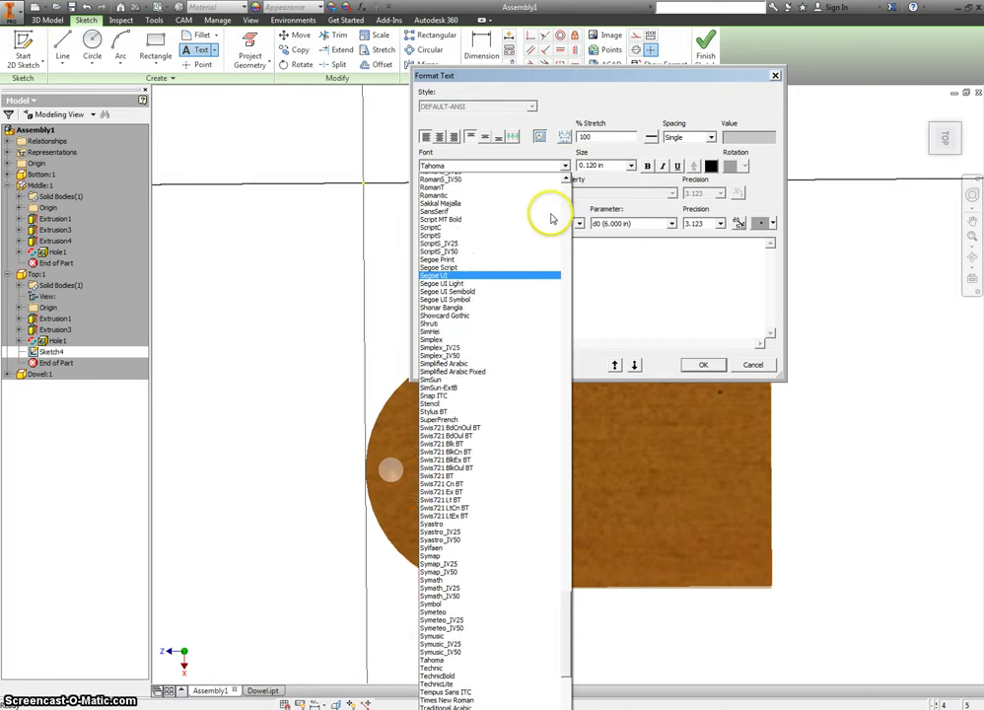
{"action": "scroll", "coordinate": [551, 215], "scroll_direction": "up", "scroll_amount": 20}
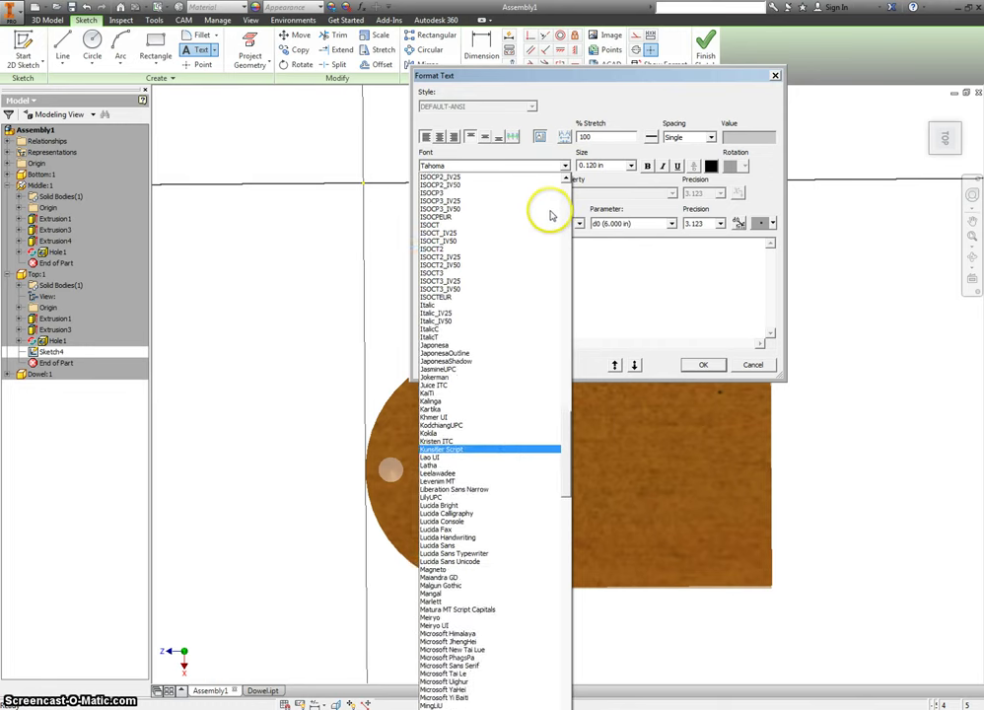
{"action": "scroll", "coordinate": [551, 215], "scroll_direction": "up", "scroll_amount": 11}
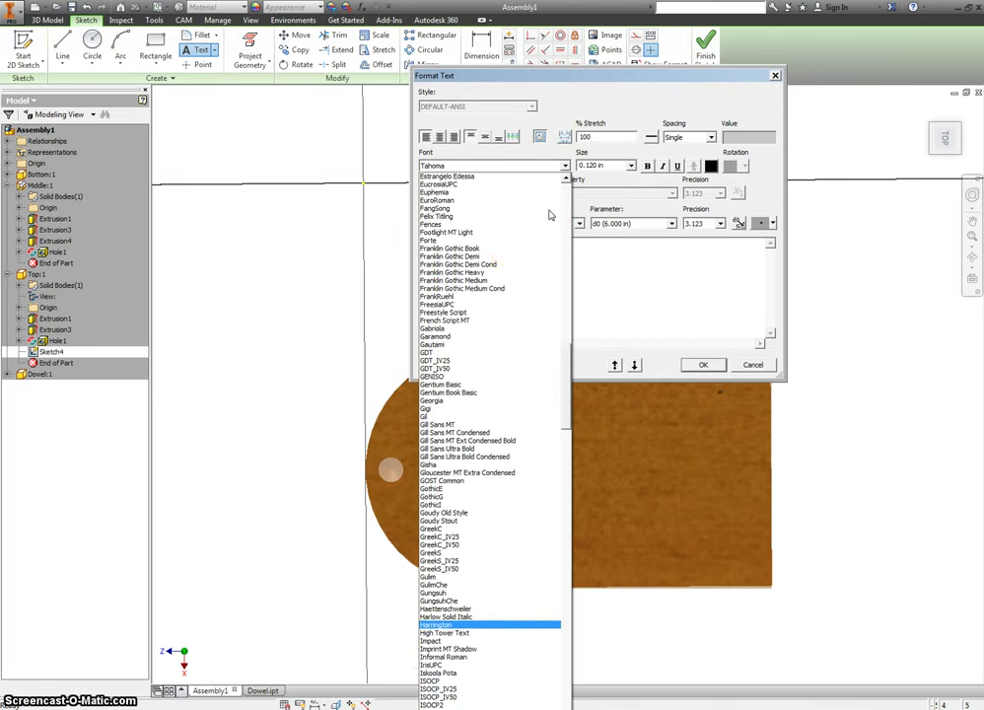
{"action": "left_click_drag", "start_coordinate": [540, 206], "coordinate": [514, 258]}
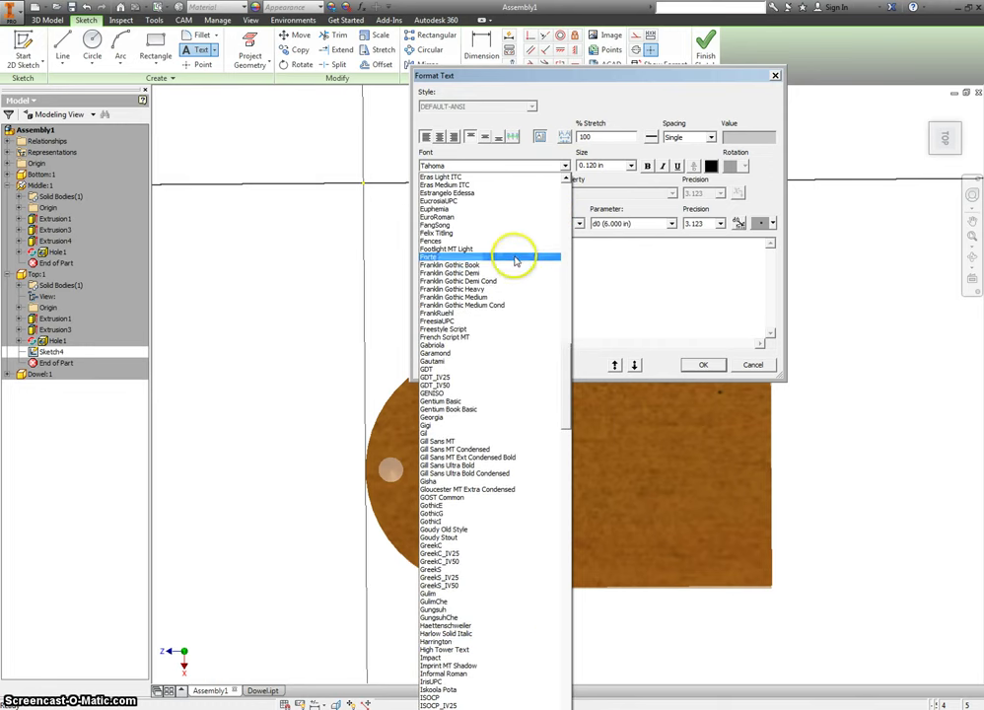
{"action": "left_click", "coordinate": [479, 336]}
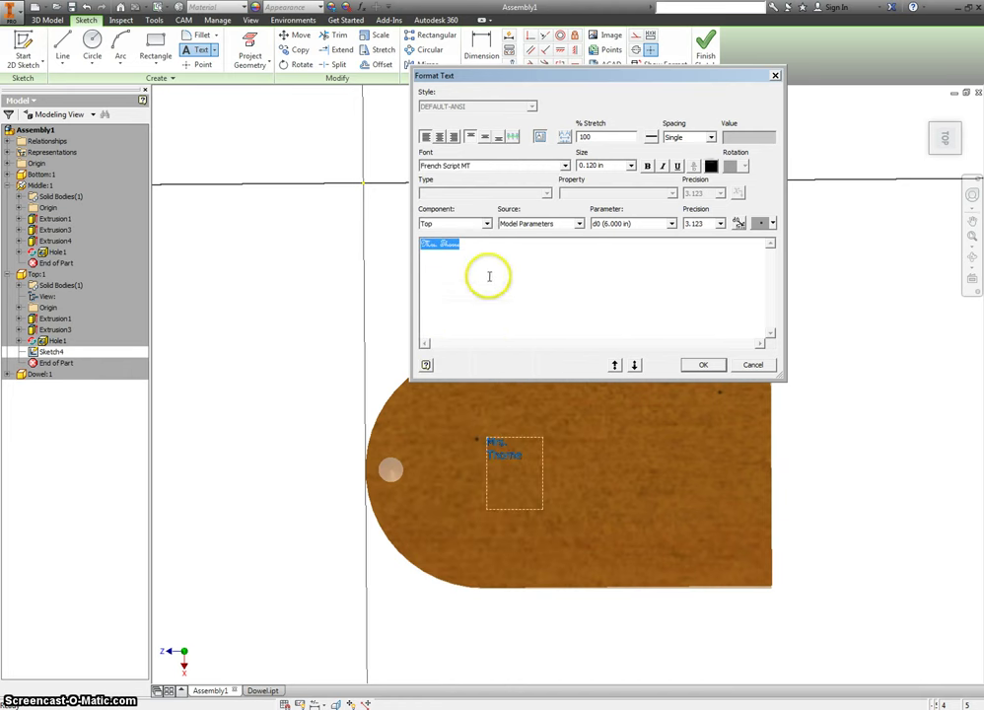
Set the text size to 1.5 in and apply the formatting
{"action": "left_click", "coordinate": [632, 165]}
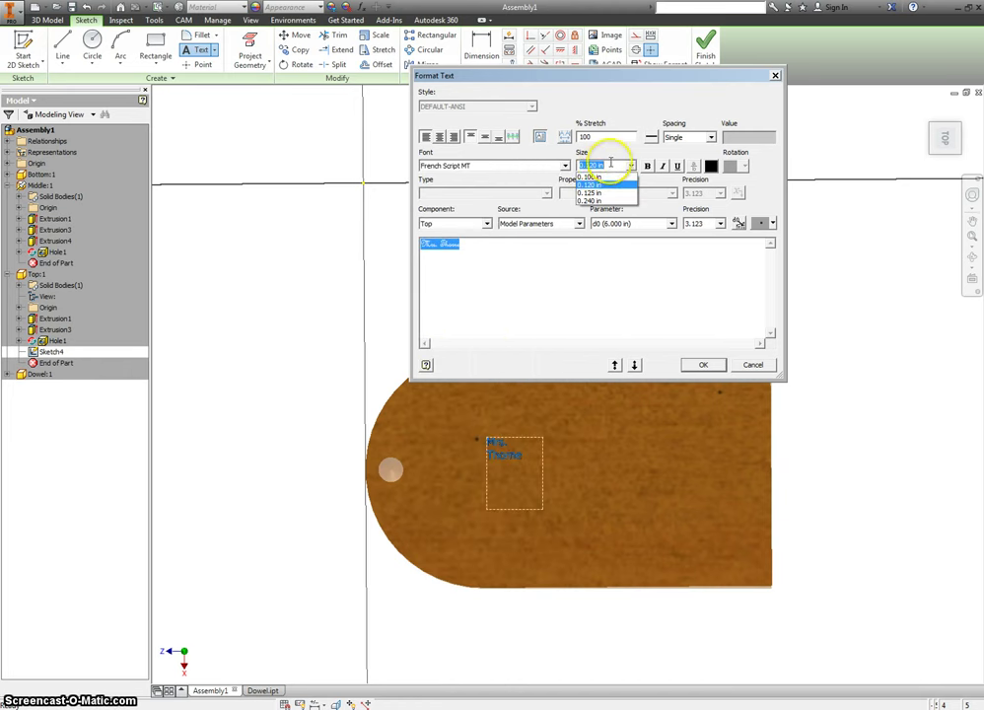
{"action": "left_click", "coordinate": [610, 164]}
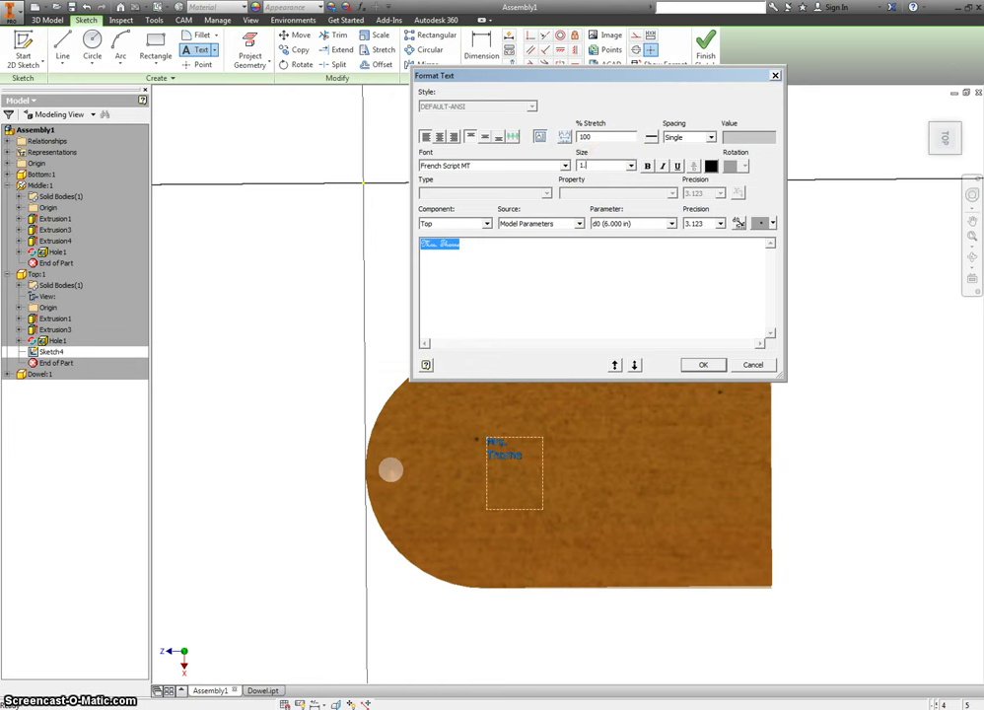
{"action": "left_click", "coordinate": [702, 365]}
{"action": "scroll", "coordinate": [663, 424], "scroll_direction": "down", "scroll_amount": 5}
{"action": "scroll", "coordinate": [676, 454], "scroll_direction": "up", "scroll_amount": 2}
Widen the text box so the name fits on one line, then reapply the formatting
{"action": "left_click_drag", "start_coordinate": [604, 445], "coordinate": [905, 613]}
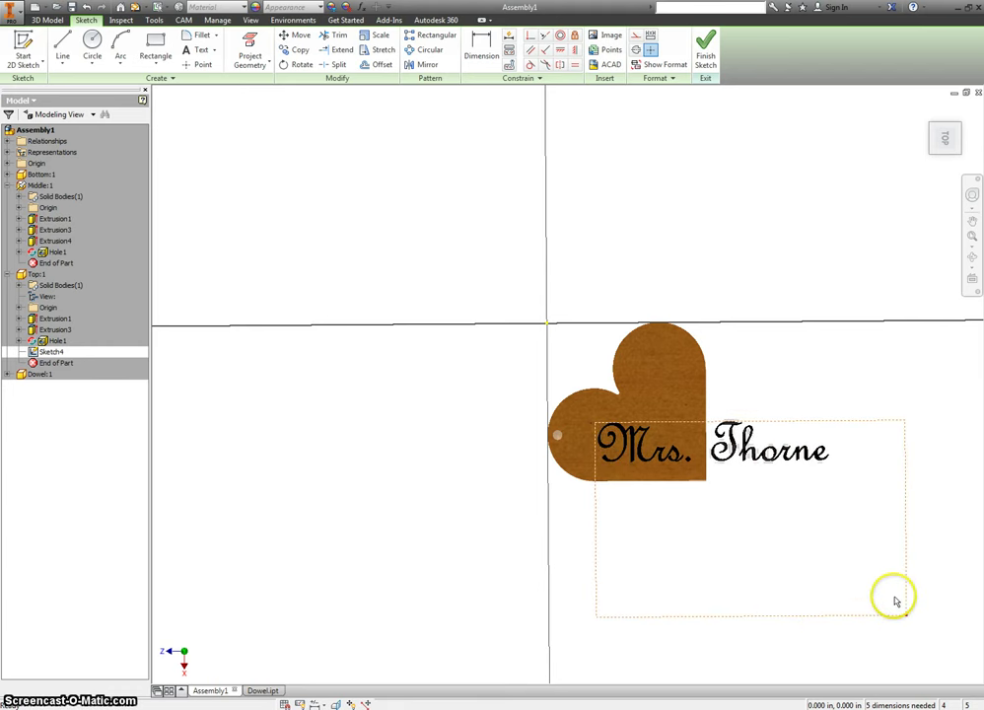
{"action": "double_click", "coordinate": [754, 451]}
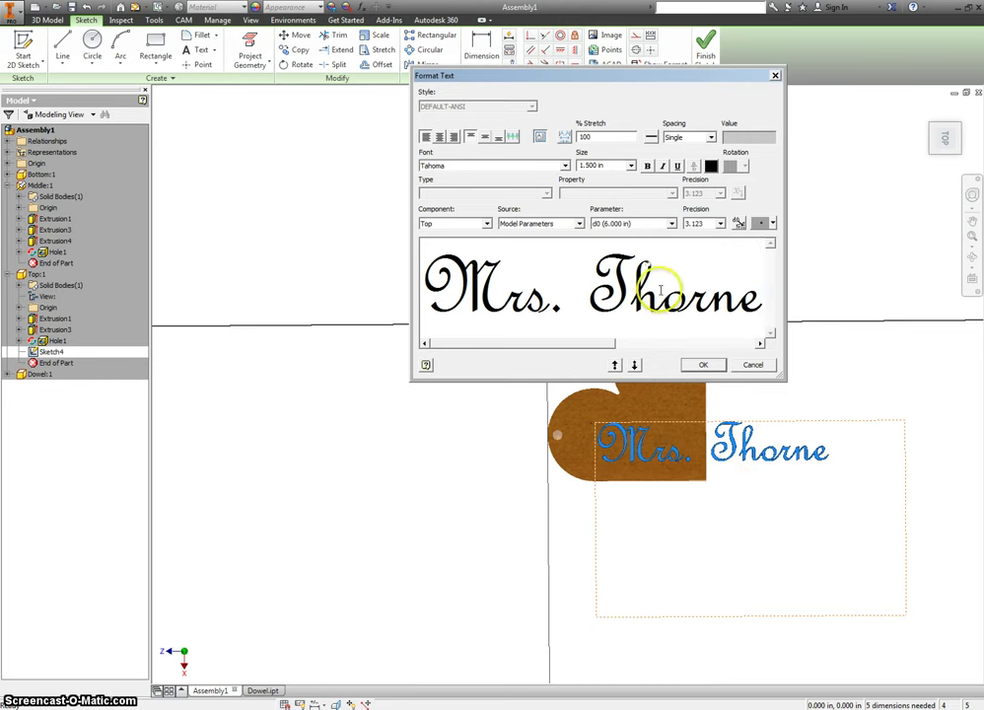
{"action": "key", "text": "ctrl+a"}
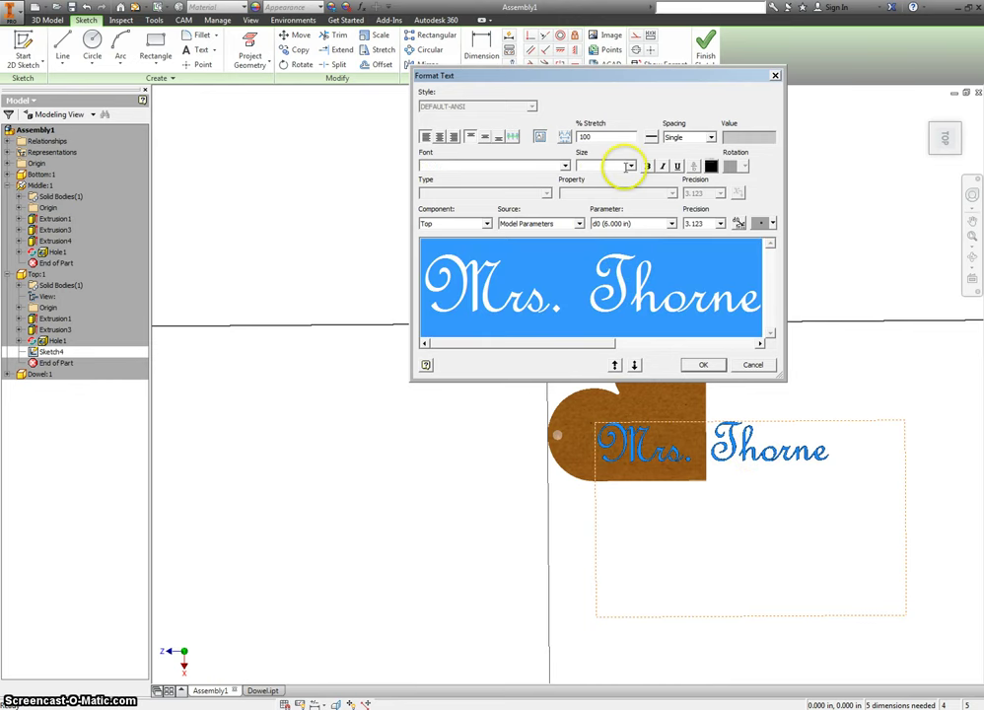
{"action": "key", "text": "Return"}
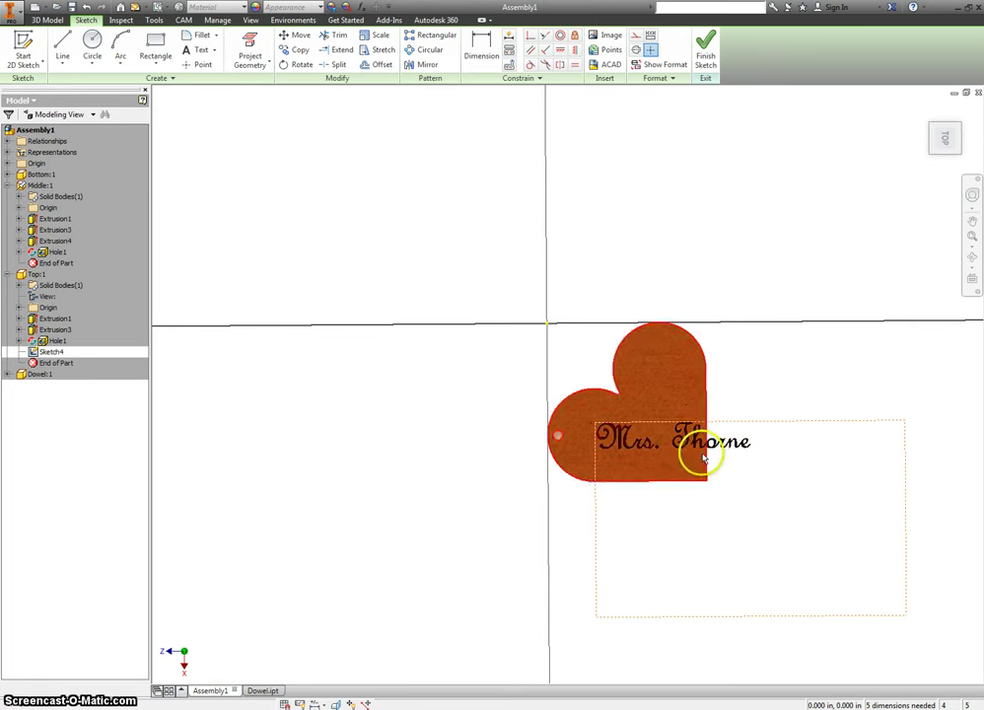
Rotate the name text diagonally about a pivot and drag it across the lid
{"action": "left_click", "coordinate": [298, 67]}
{"action": "left_click", "coordinate": [667, 435]}
{"action": "left_click", "coordinate": [650, 446]}
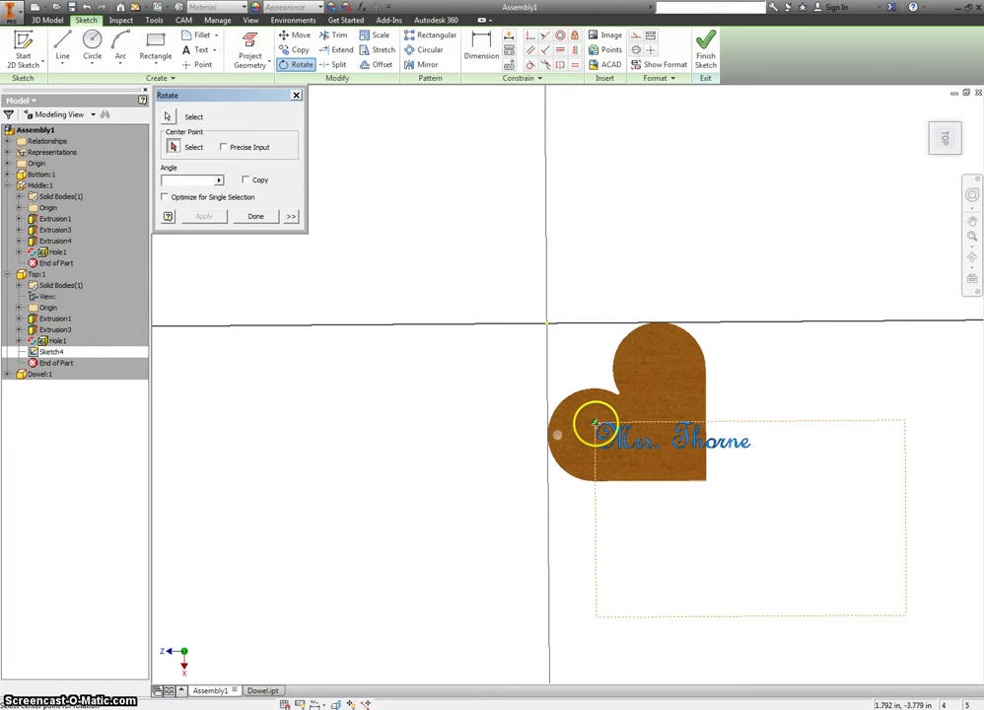
{"action": "left_click", "coordinate": [584, 434]}
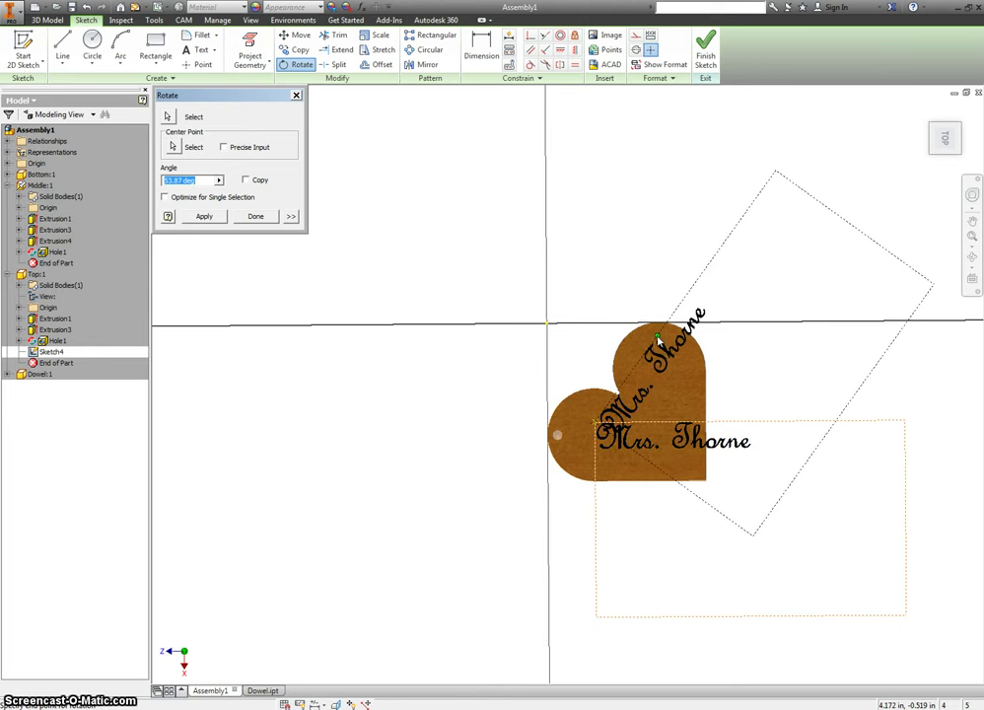
{"action": "left_click", "coordinate": [657, 339]}
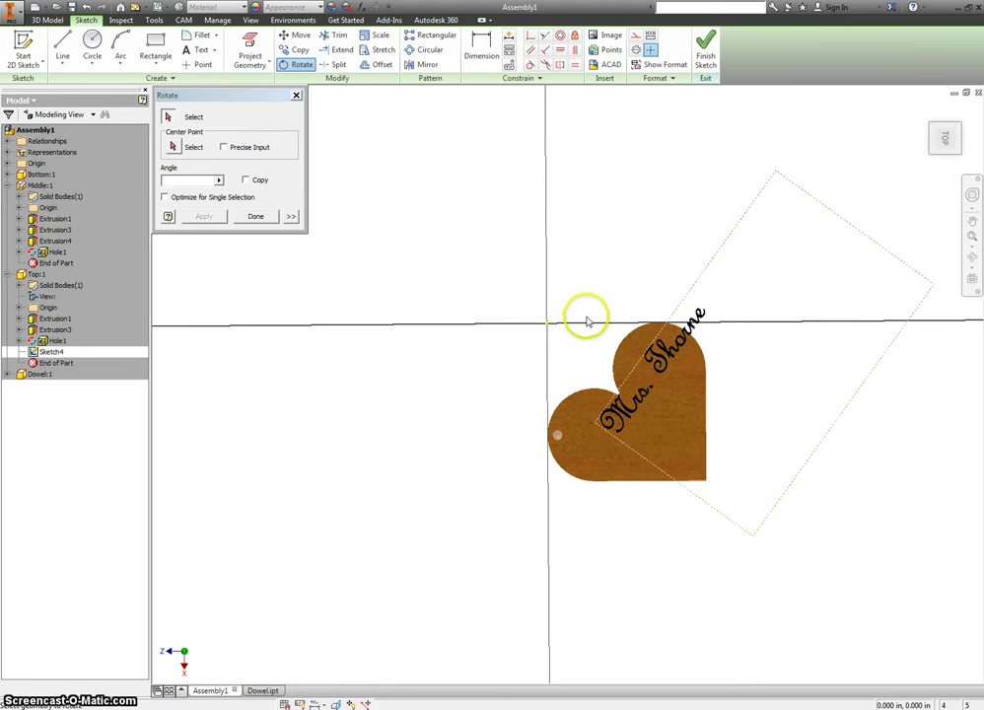
{"action": "right_click", "coordinate": [586, 320]}
{"action": "left_click", "coordinate": [628, 317]}
{"action": "left_click_drag", "start_coordinate": [664, 369], "coordinate": [653, 412]}
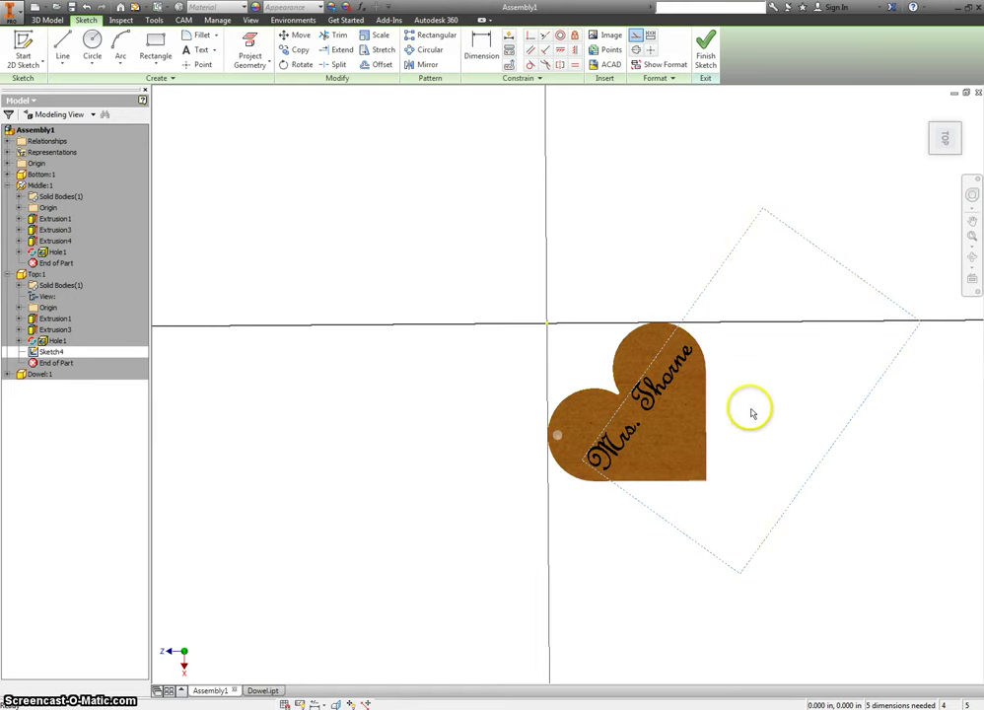
Finish the lid sketch, return to Assembly1, and deselect to view the closed lid
{"action": "left_click", "coordinate": [705, 44]}
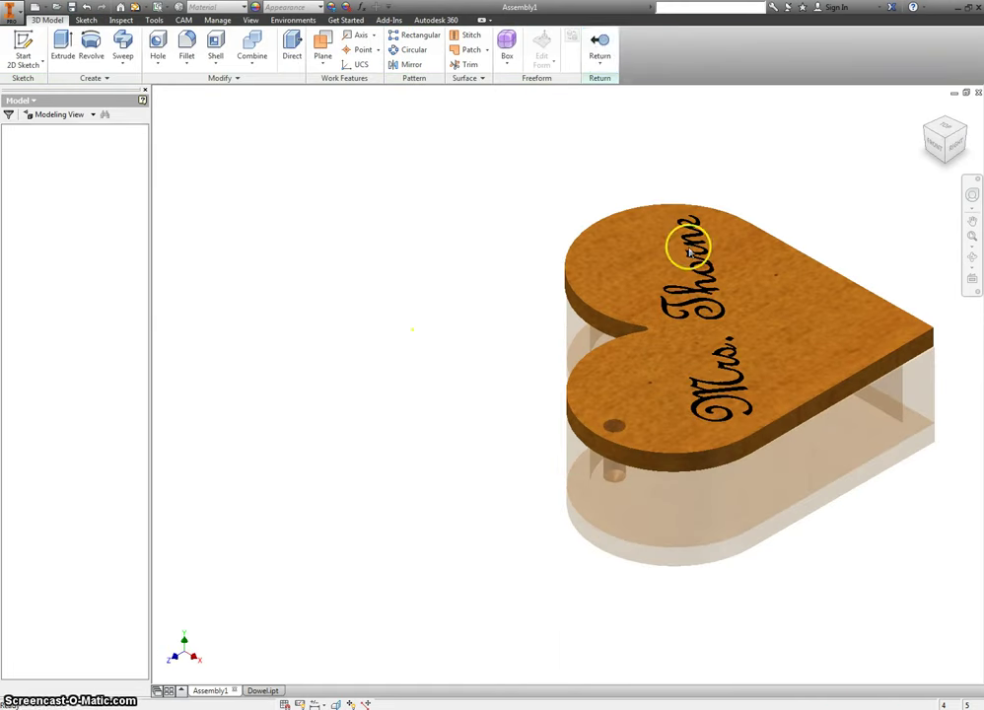
{"action": "left_click", "coordinate": [599, 45]}
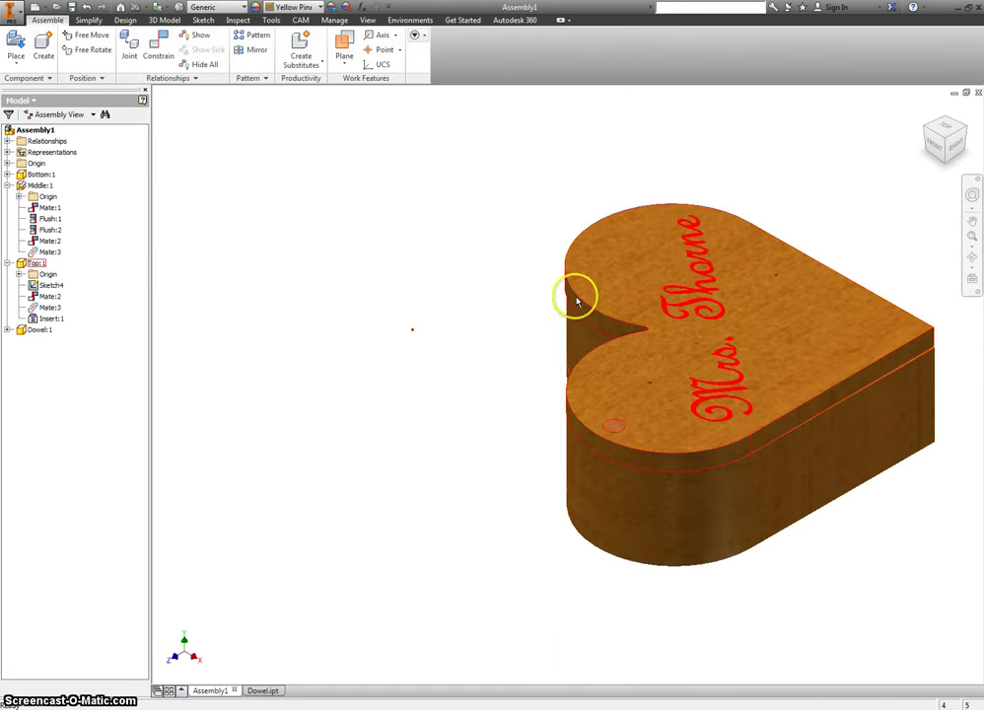
{"action": "left_click", "coordinate": [411, 187]}
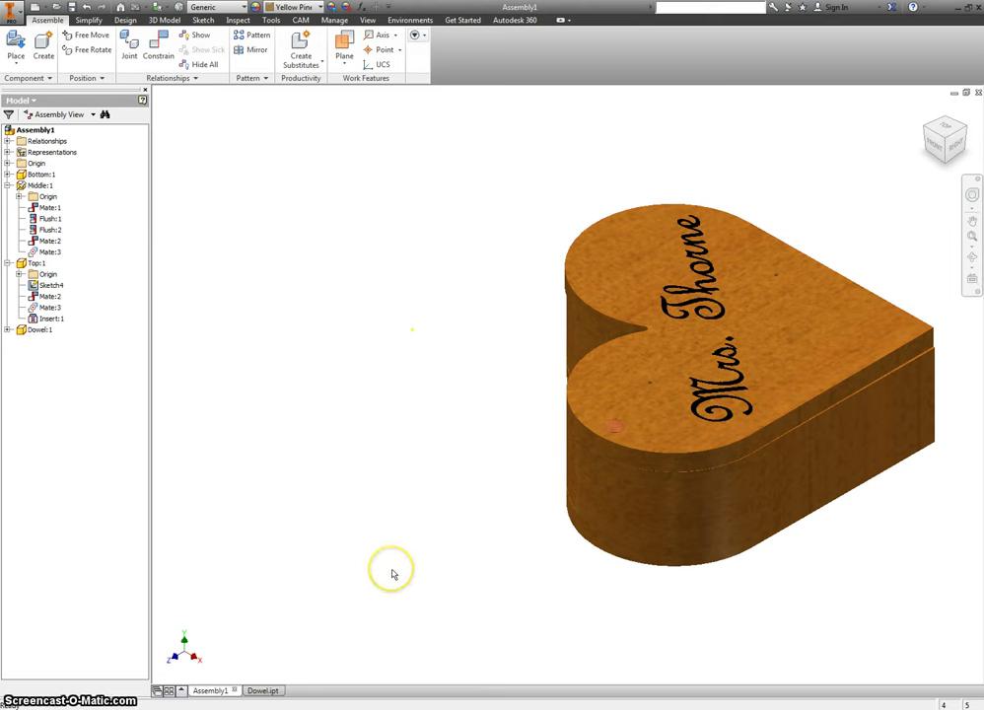
{"action": "left_click", "coordinate": [282, 675]}
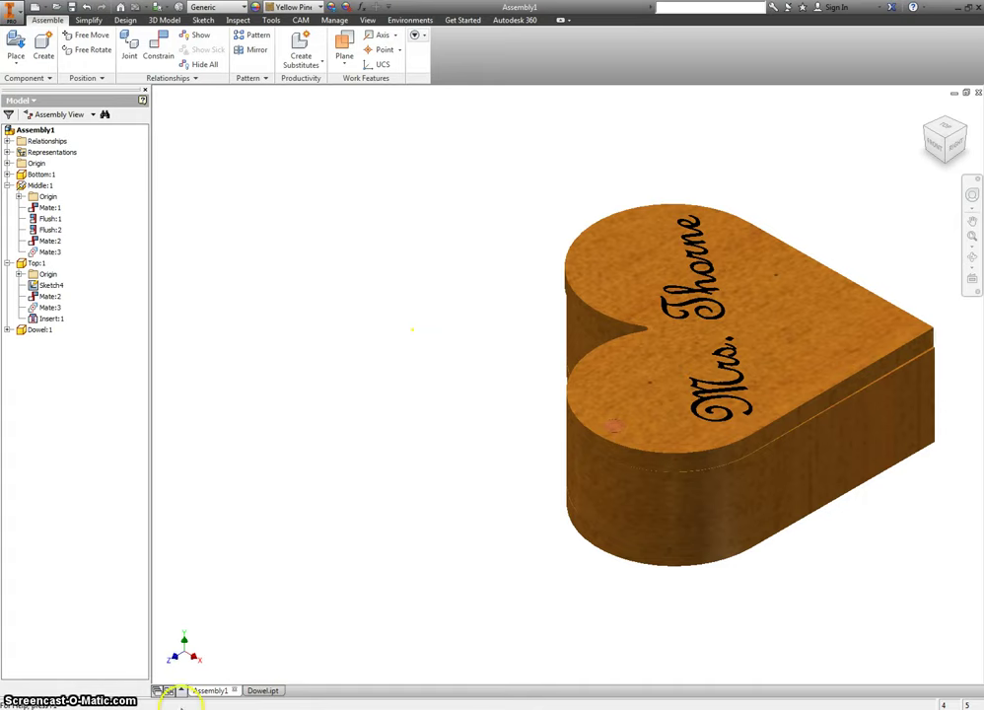